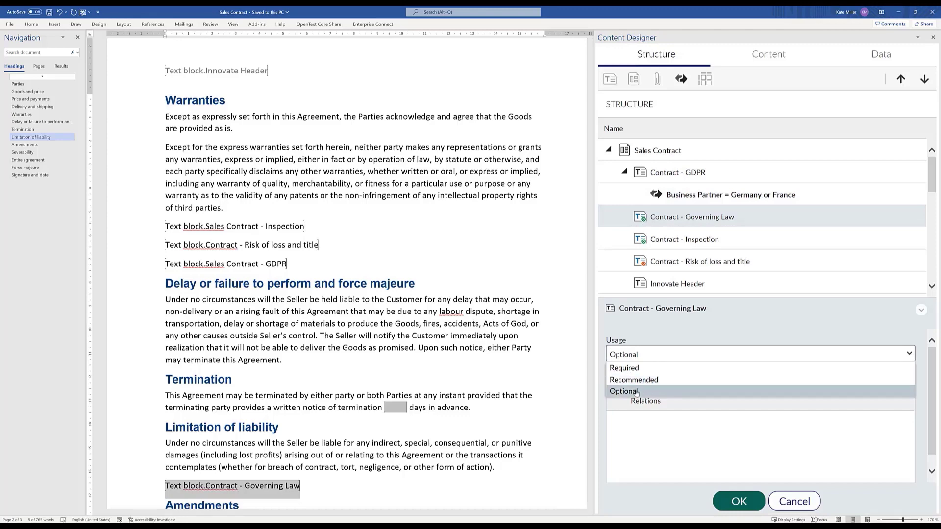
- Set the Contract - Governing Law block's usage to Optional and confirm with OK
click(637, 392)
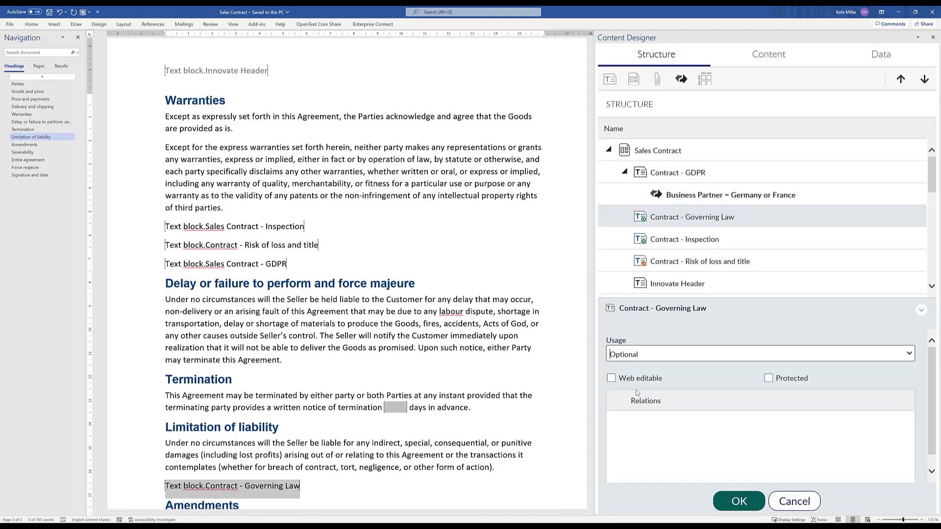
click(737, 502)
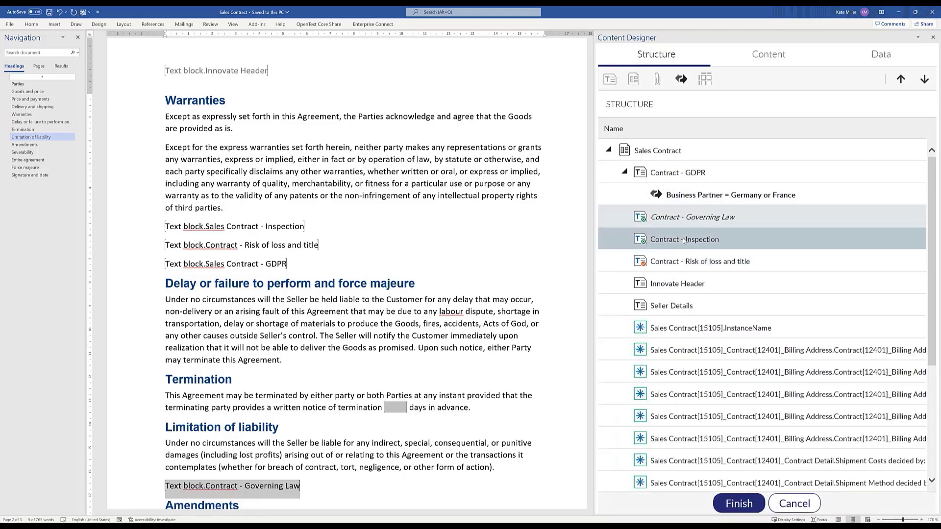
click(684, 240)
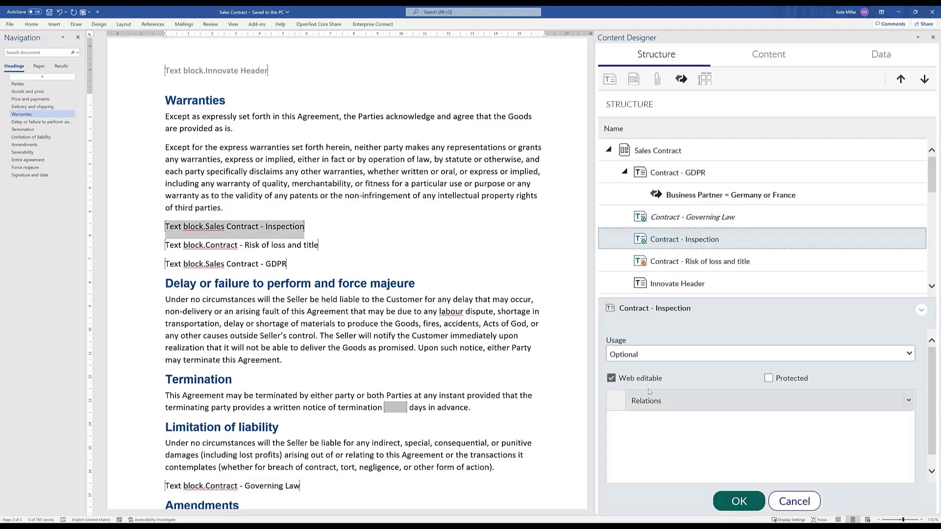
click(786, 502)
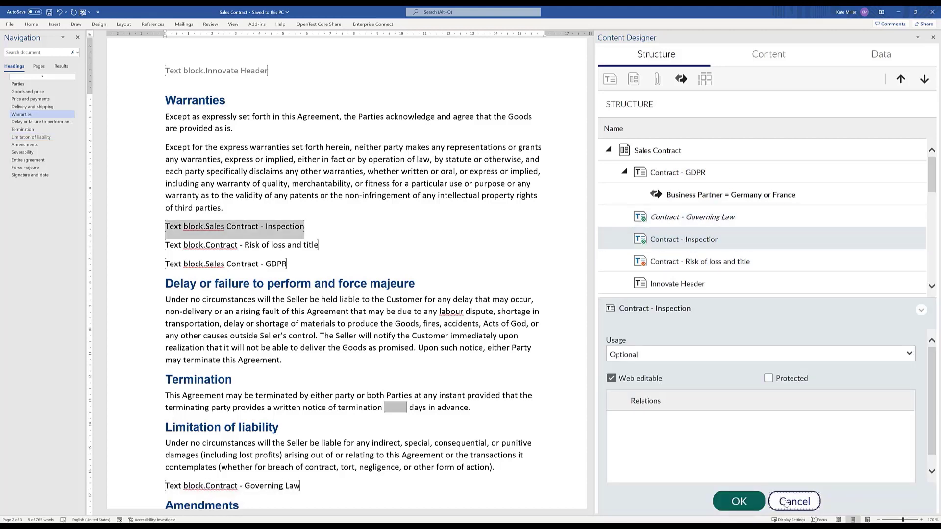
scroll(721, 323, down, 3)
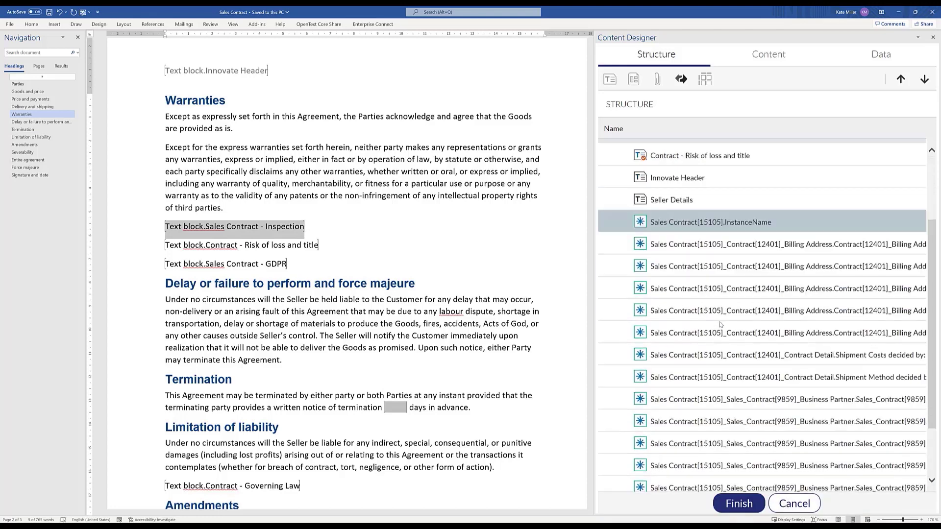
click(693, 249)
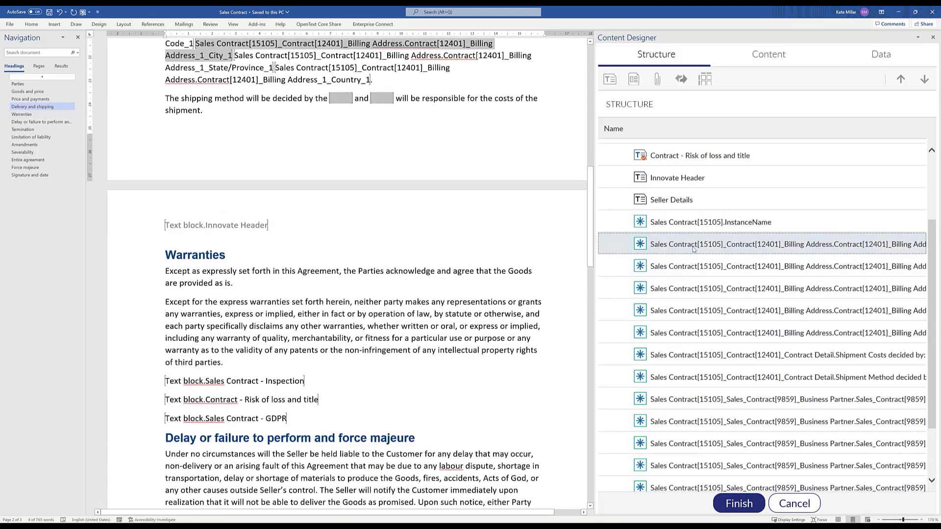
click(697, 289)
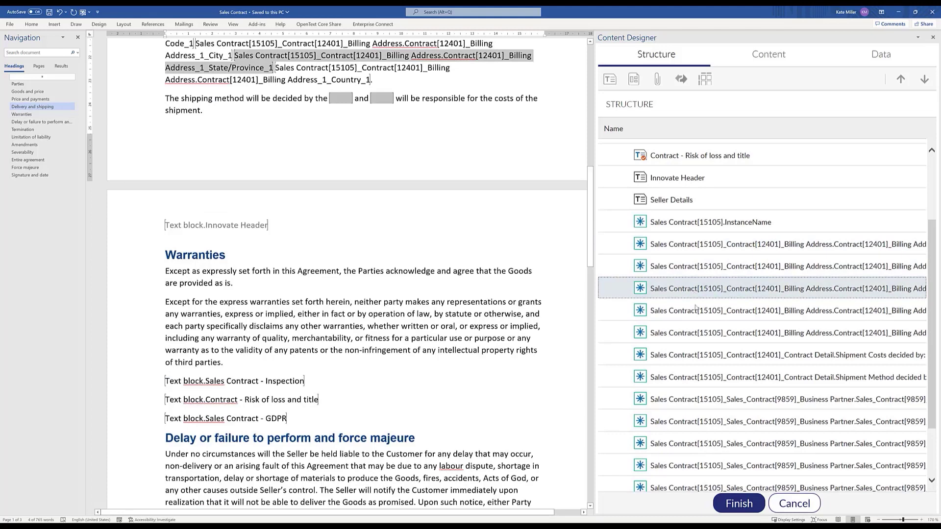
click(698, 333)
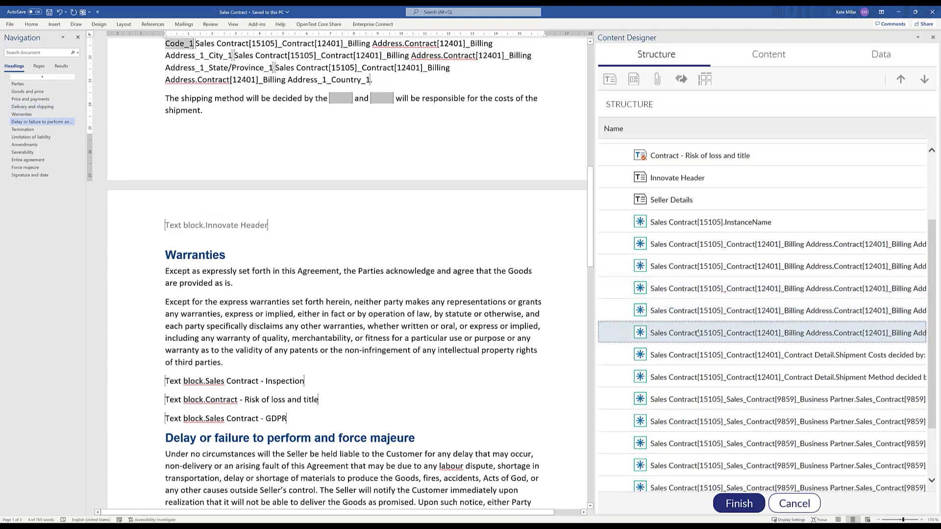
click(699, 400)
scroll(699, 400, down, 2)
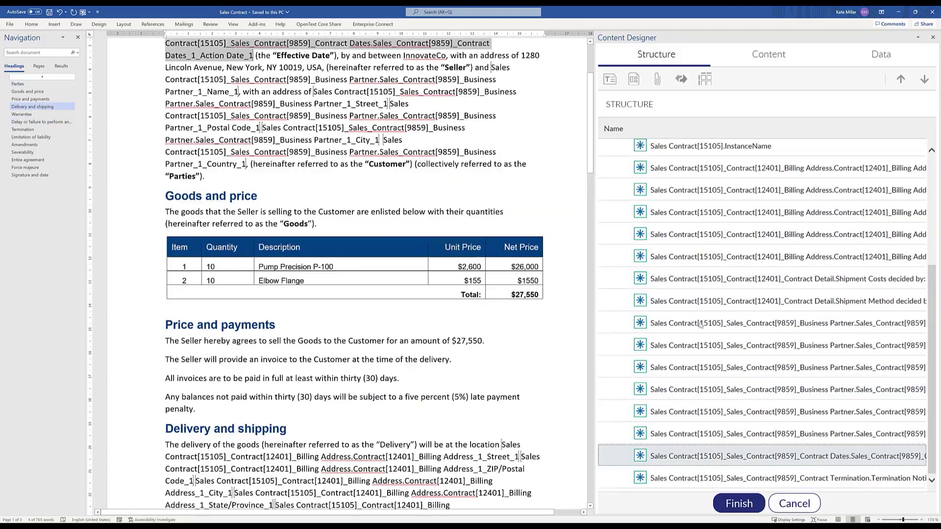
click(698, 284)
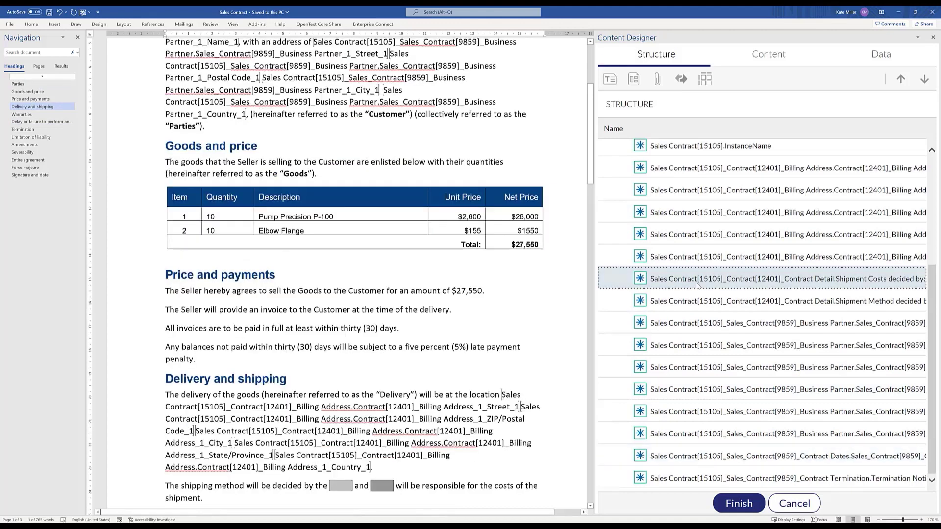
double_click(699, 283)
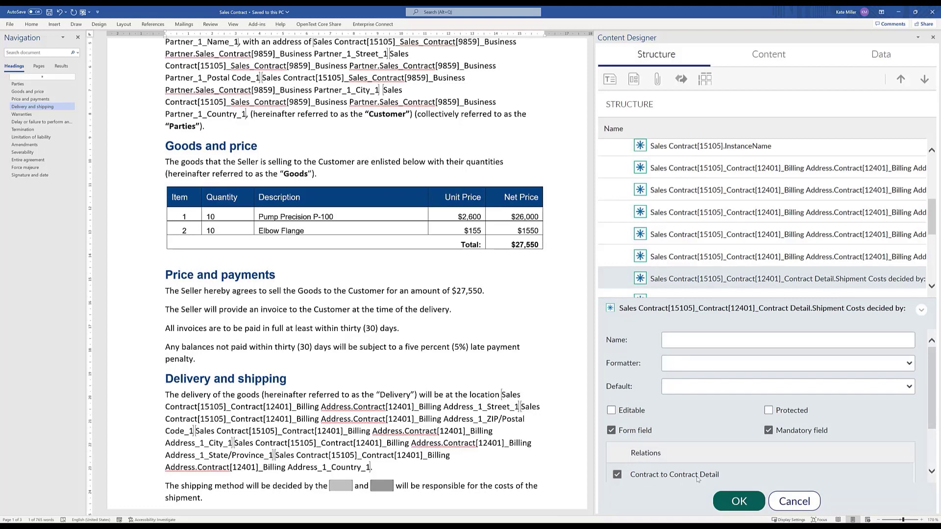
click(789, 503)
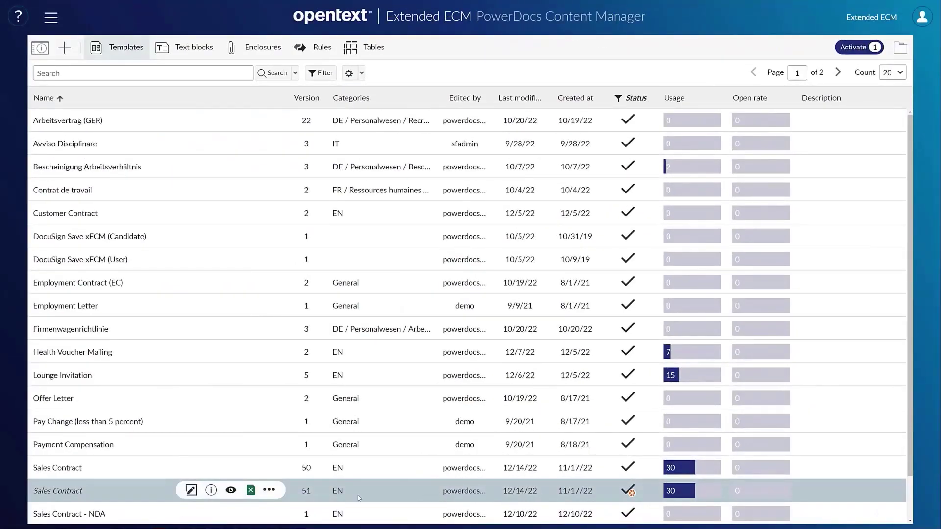
- Open version 51 of the Sales Contract template for changing and save it
click(269, 491)
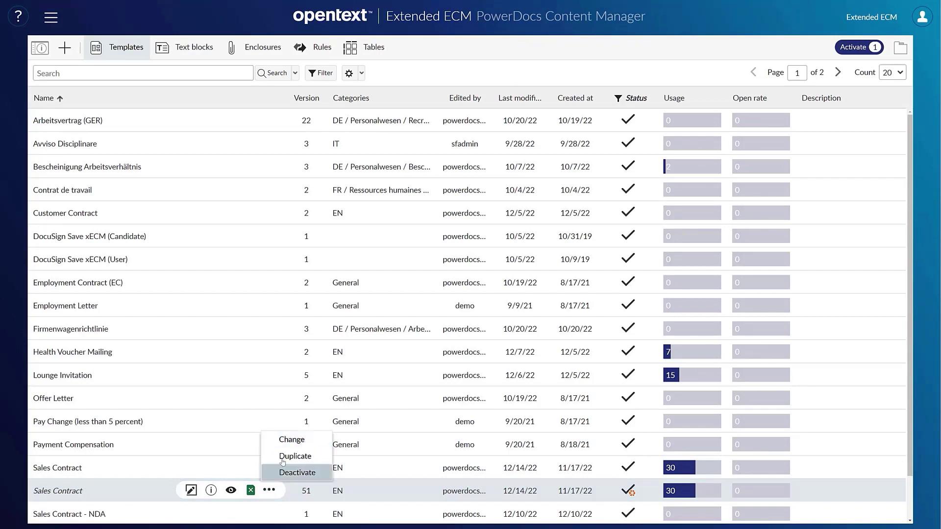
click(300, 439)
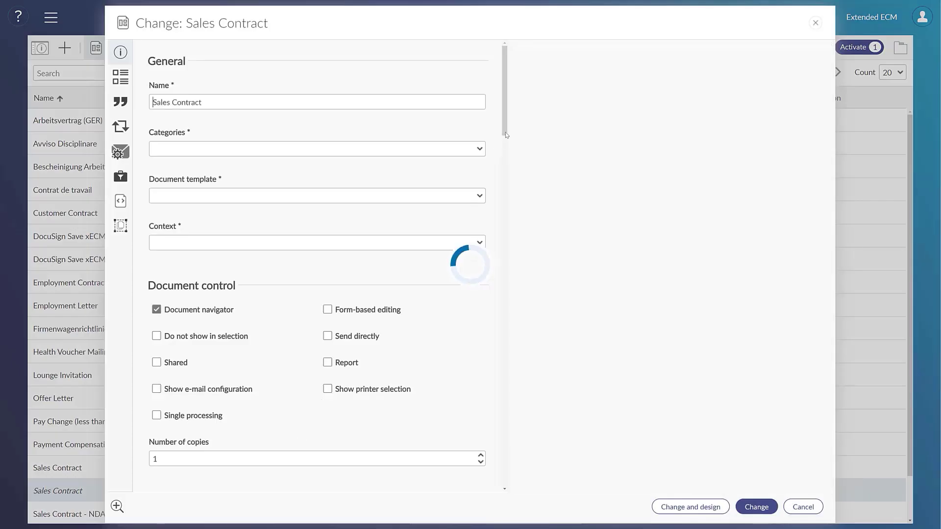
drag(505, 116, 510, 468)
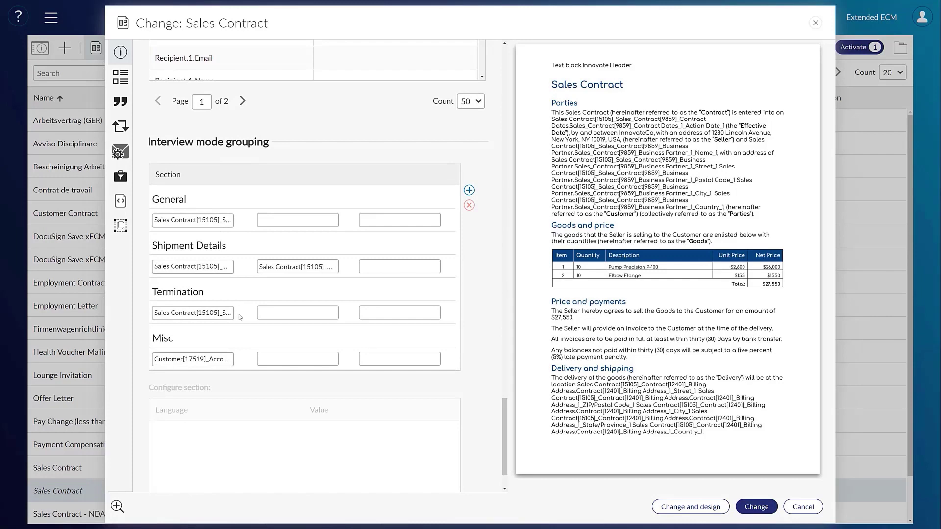
click(750, 508)
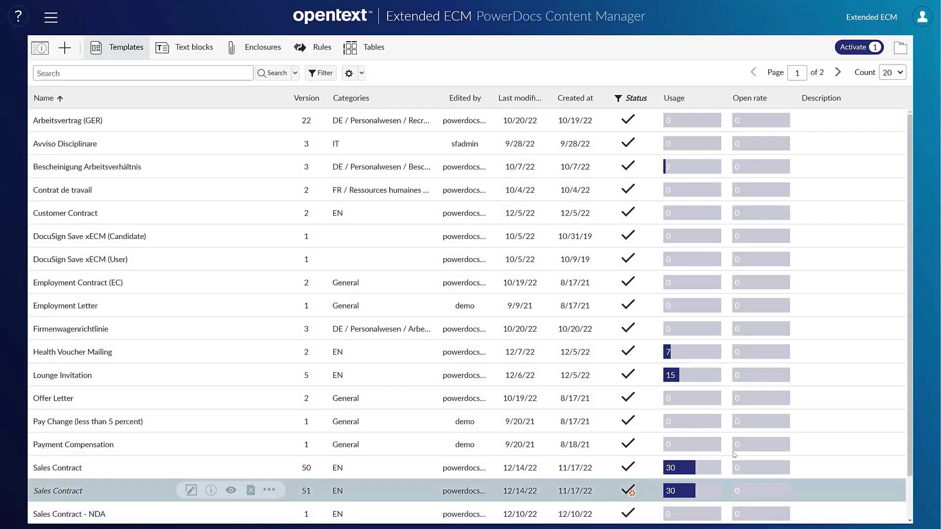
- Activate the changed Sales Contract template from the pending-activation list
click(850, 45)
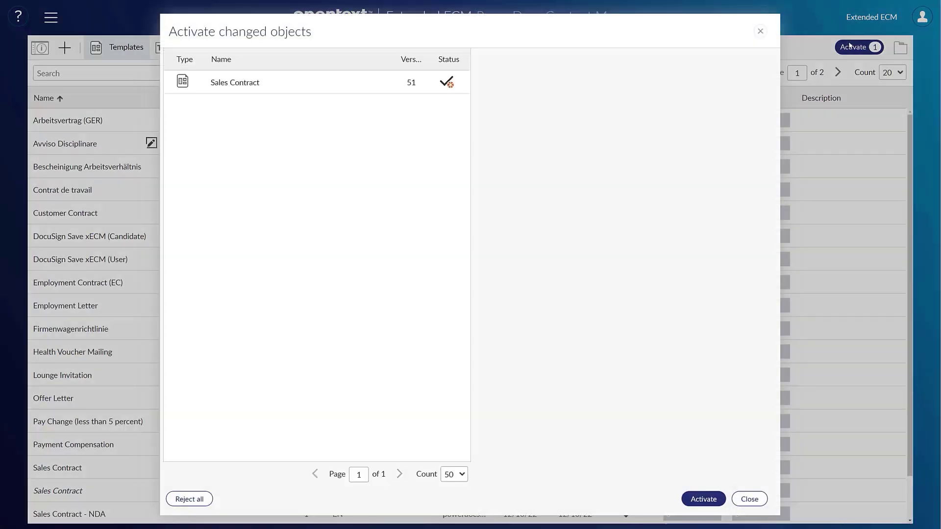
mouse_move(446, 87)
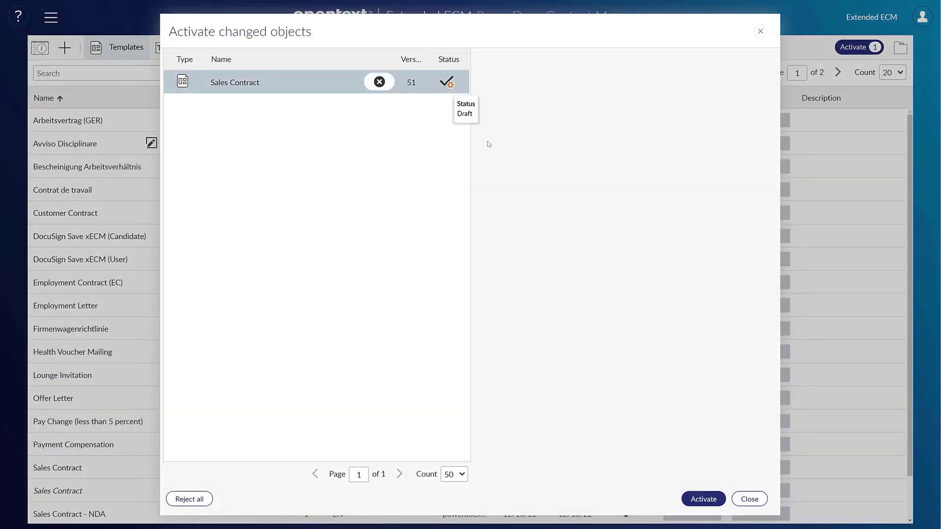
click(703, 499)
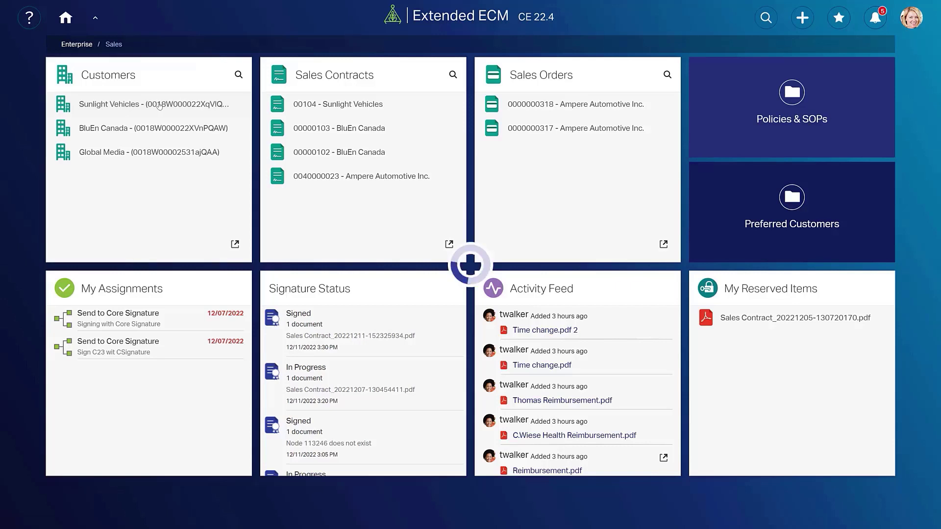
- Open the Sunlight Vehicles customer workspace and browse its documents, including Notes and Attachments
click(159, 106)
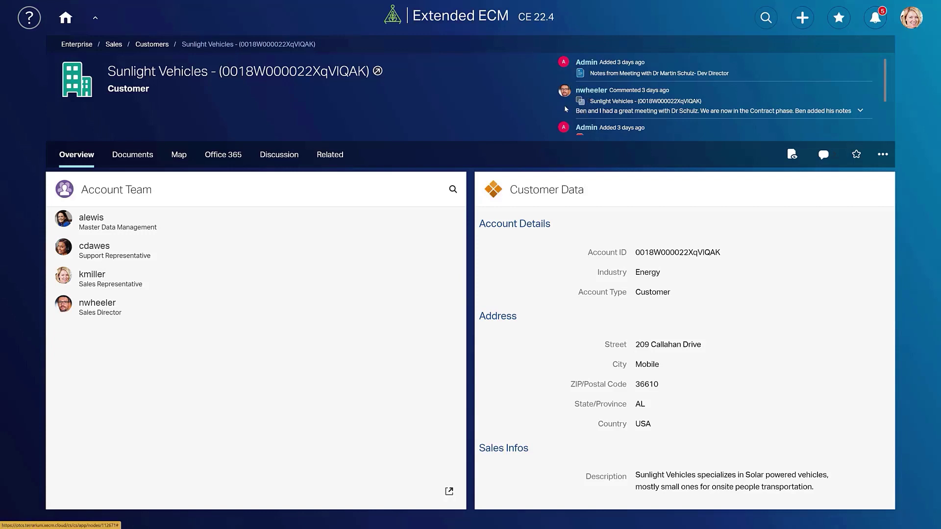
scroll(566, 109, down, 2)
scroll(564, 113, up, 2)
click(154, 156)
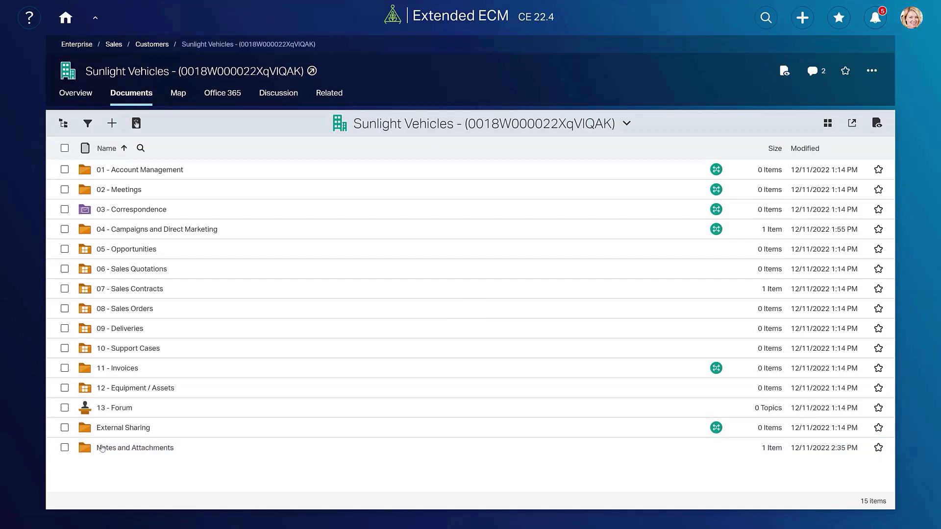
click(102, 448)
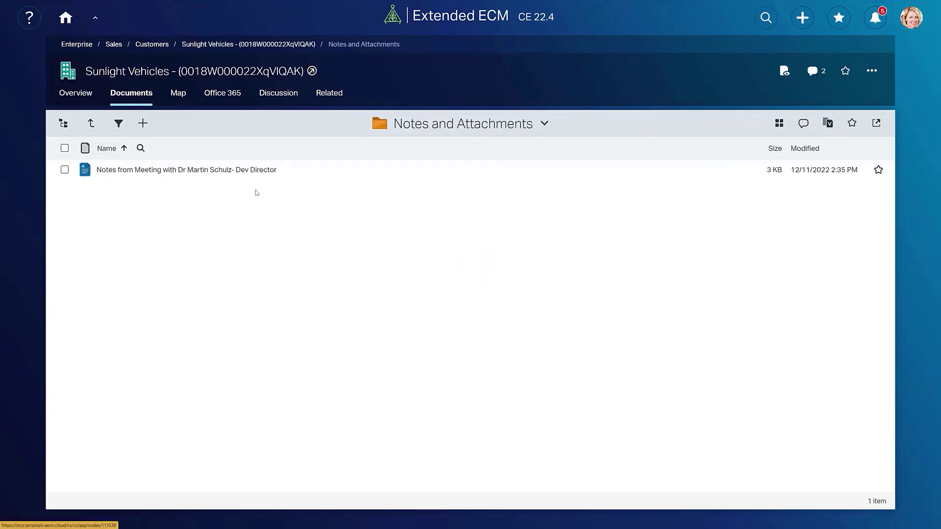
- Open the related sales contract workspace, check its one missing document, and view its Documents
click(331, 97)
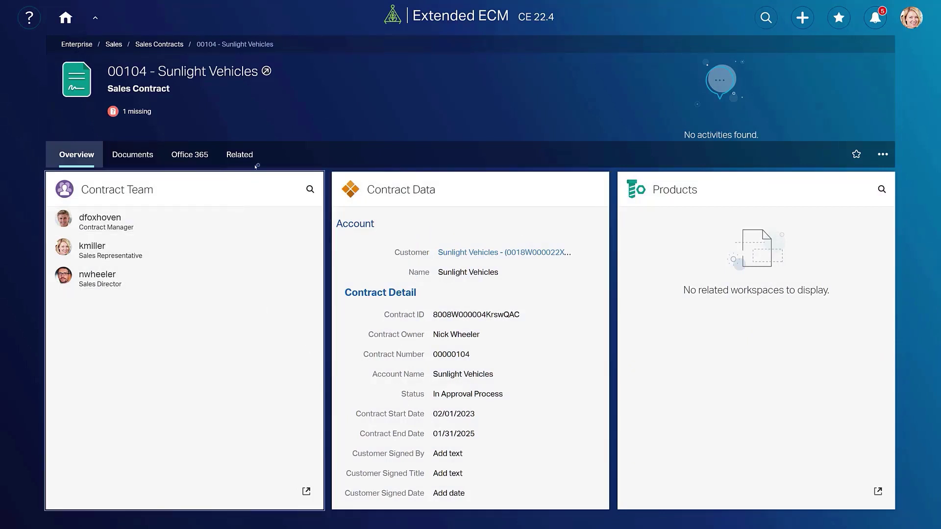
click(135, 112)
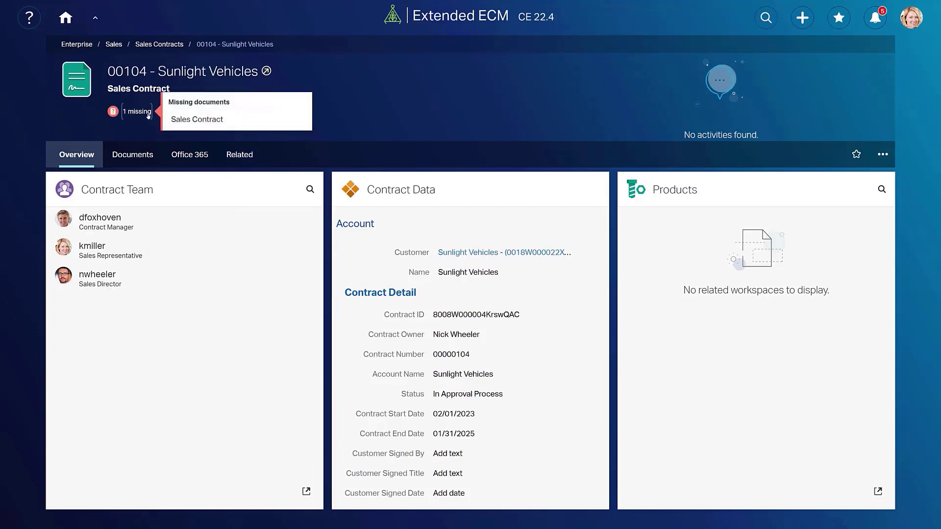
click(139, 149)
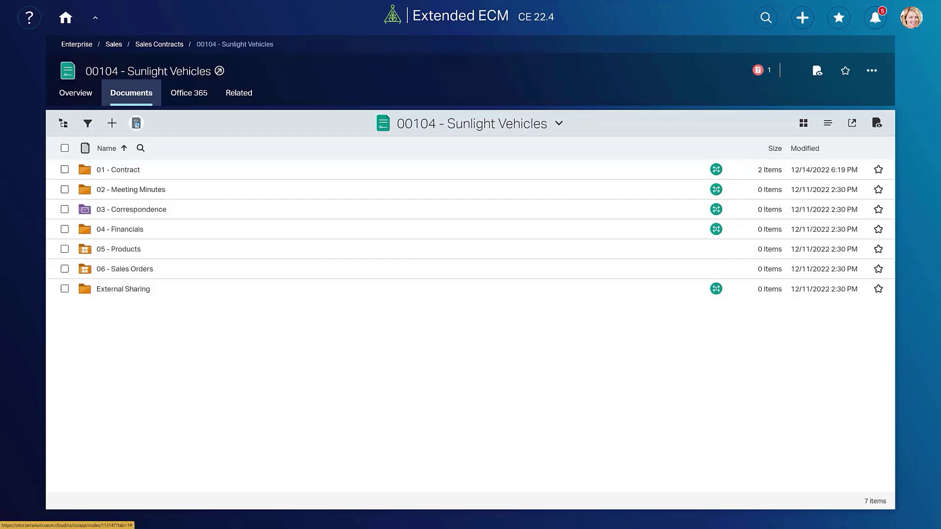
- Start a new document from the Sales Contract template
click(136, 123)
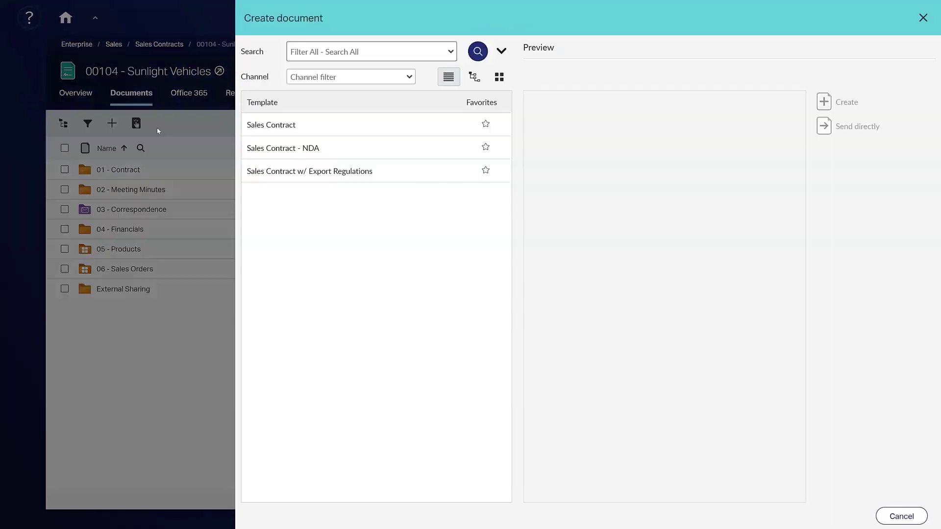
click(294, 124)
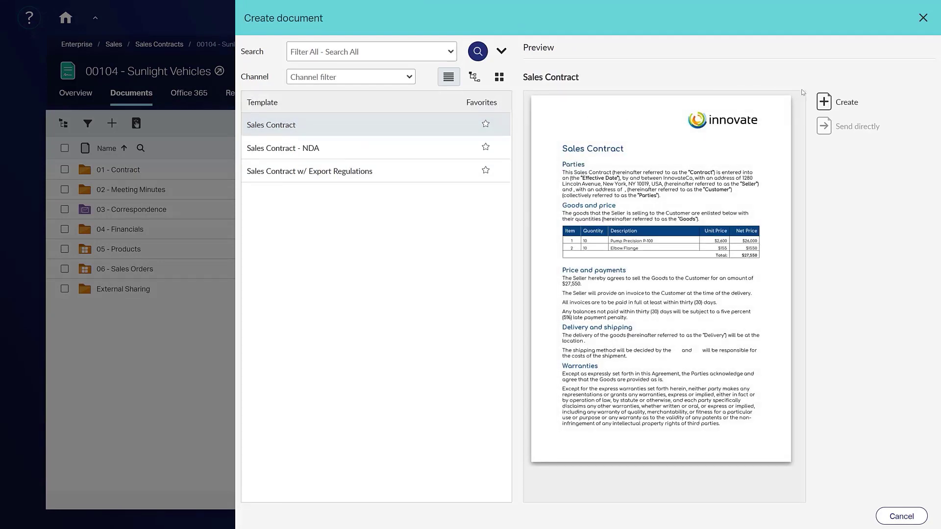
click(822, 105)
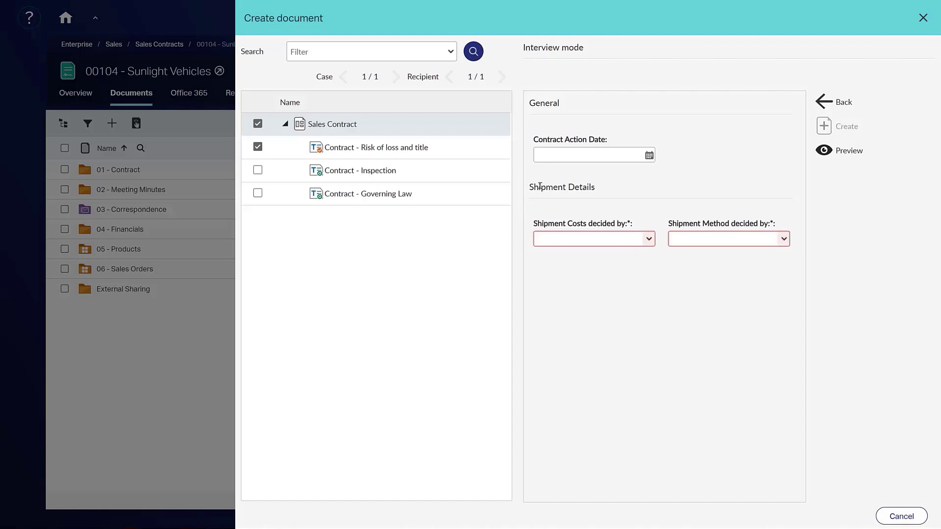
- Set the contract date to February 1, 2023 and make the Seller decide shipment costs and method
click(650, 156)
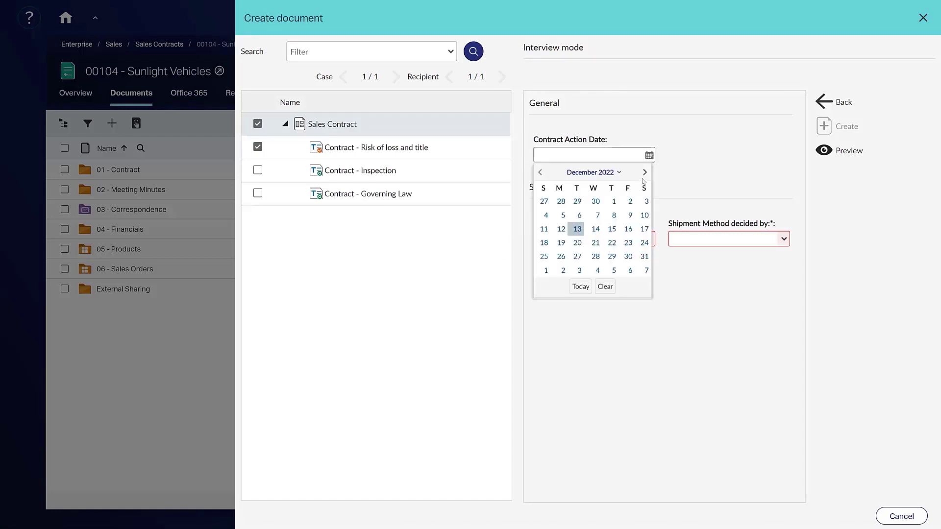
click(644, 172)
click(595, 270)
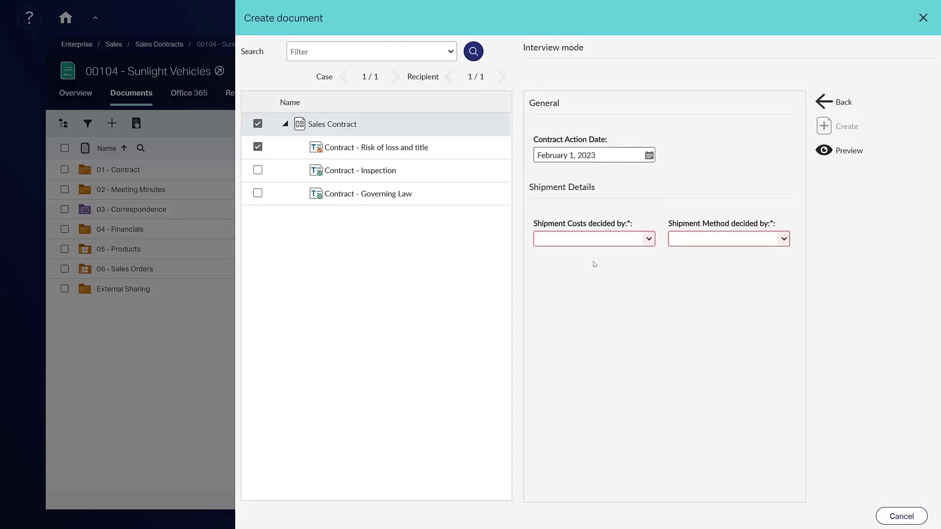
click(644, 237)
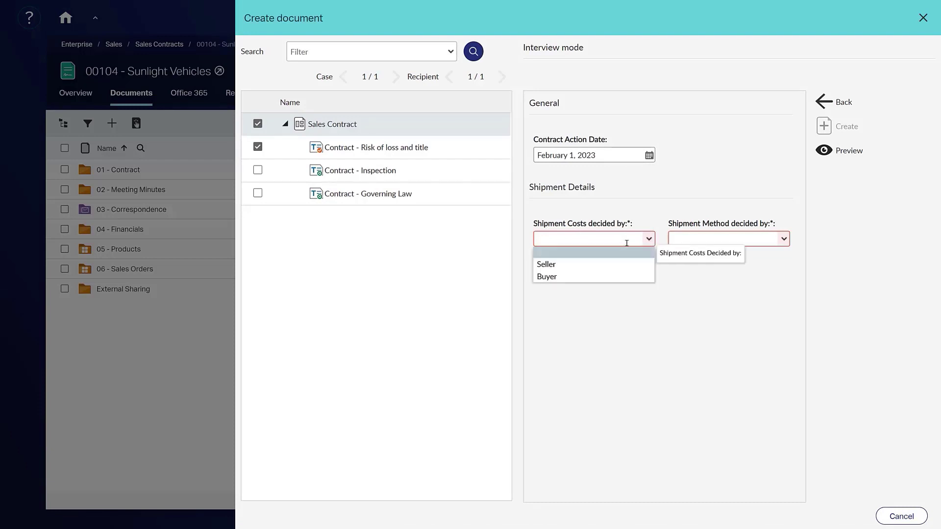
click(591, 263)
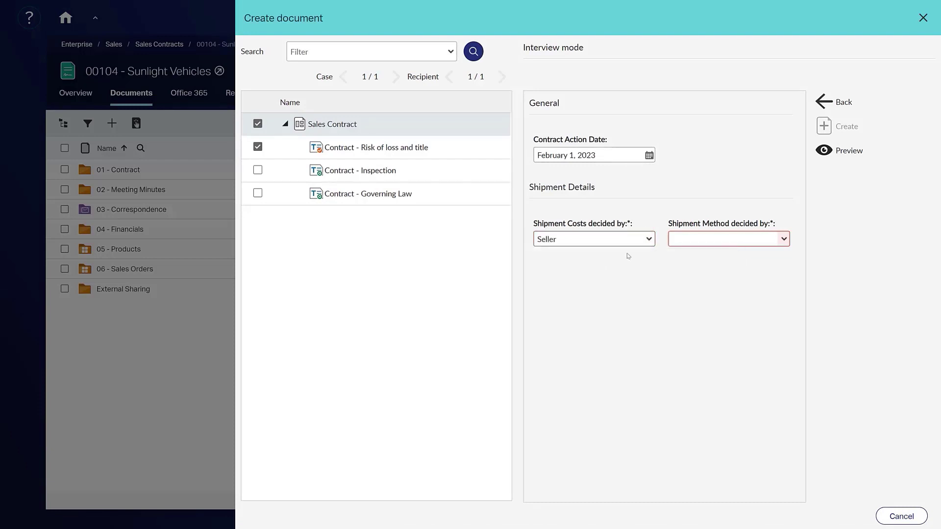
click(782, 240)
click(733, 265)
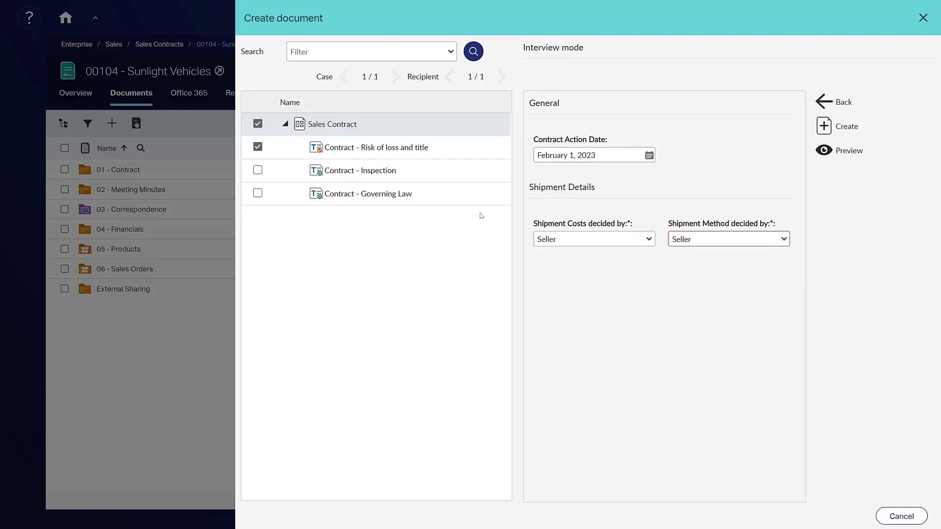
- Include the Inspection and Governing Law clauses, enter US as governing law, and generate the contract
click(257, 171)
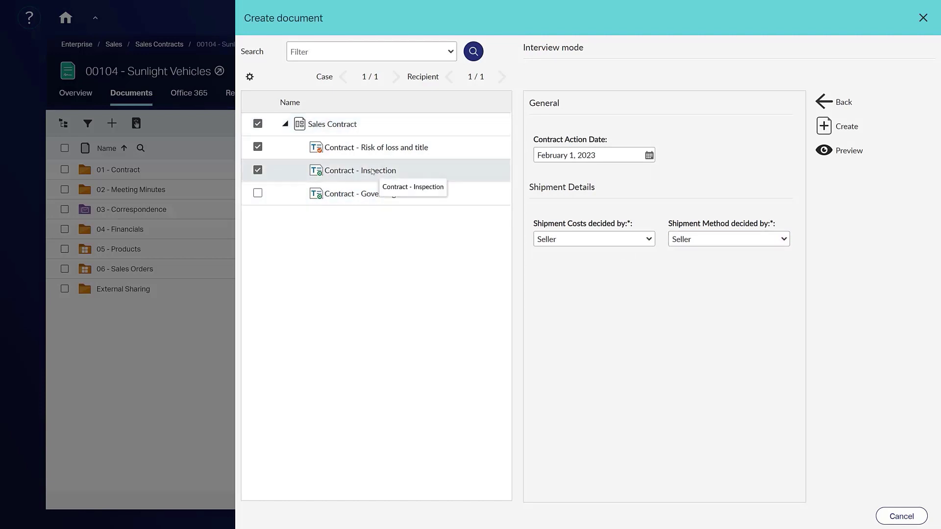
click(844, 151)
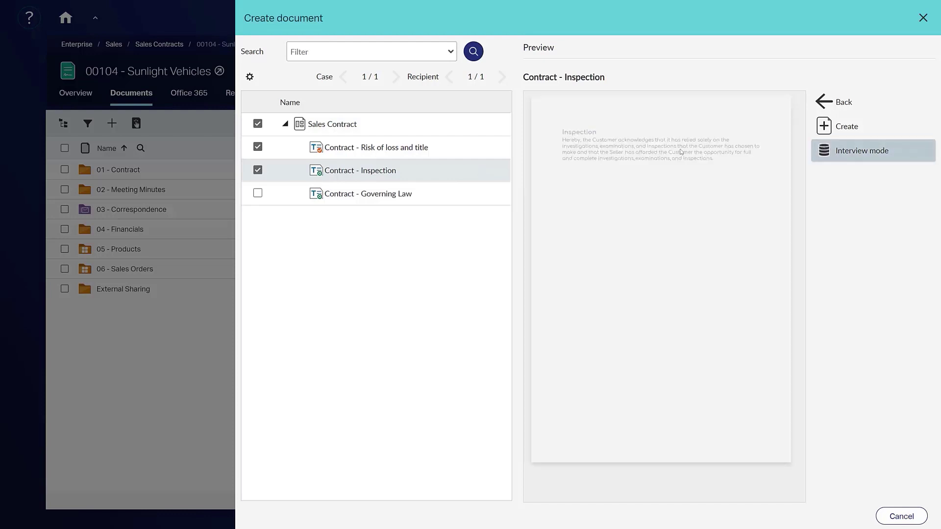
click(257, 193)
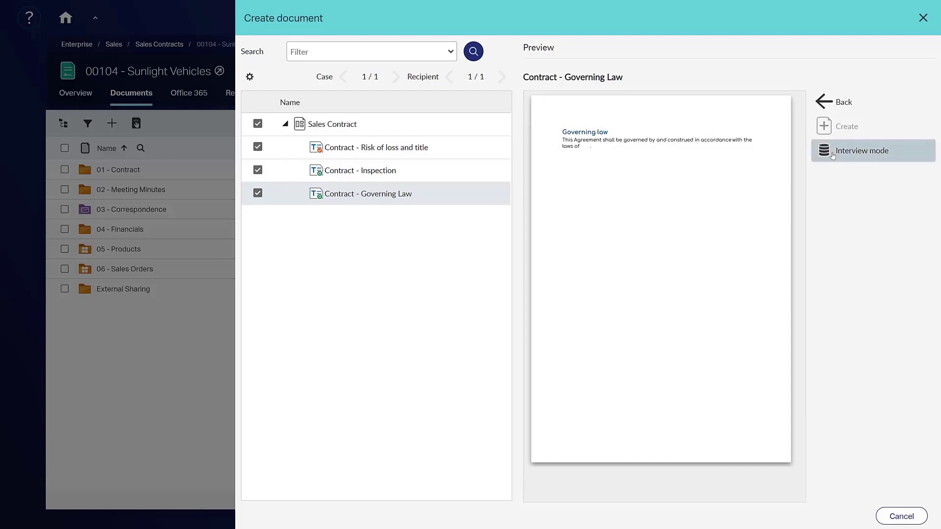
click(861, 151)
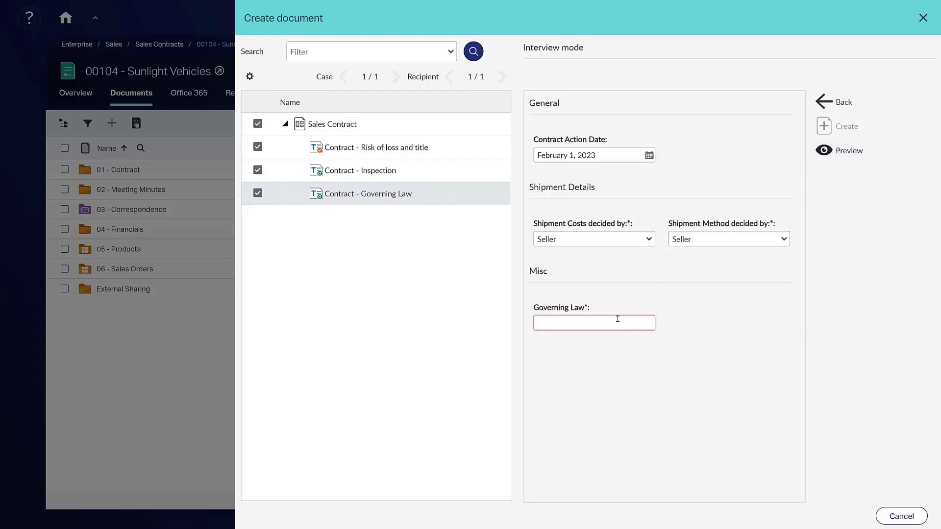
click(547, 323)
text(US)
click(843, 126)
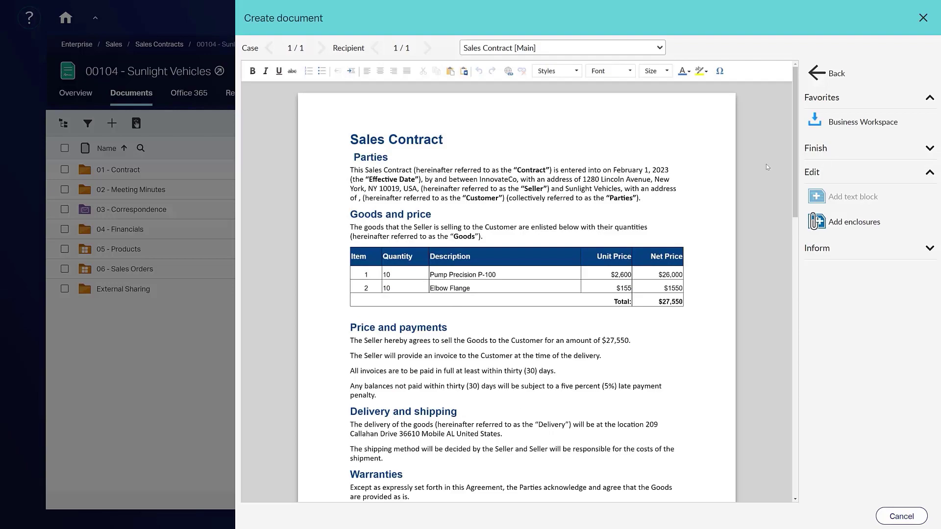
- Review the generated contract, selecting 'and inspections.' in the Inspection paragraph
scroll(795, 186, down, 2)
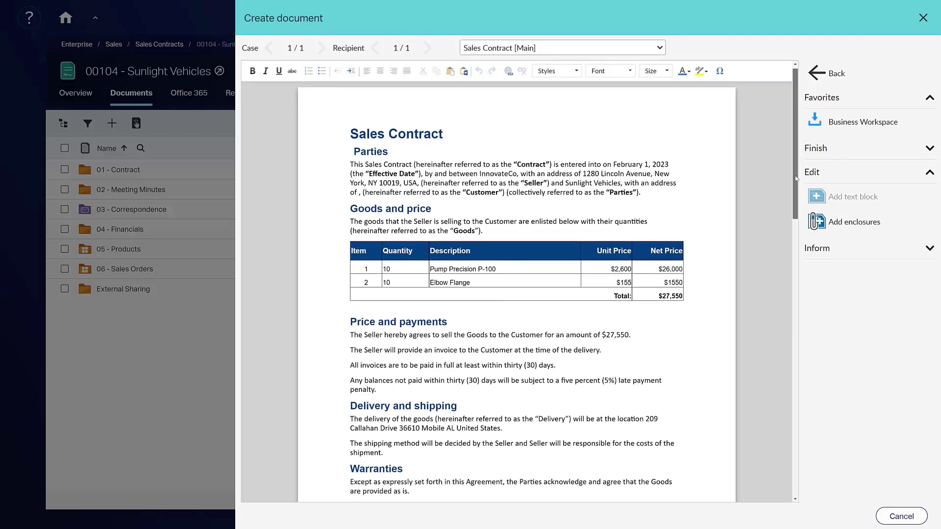
scroll(788, 275, down, 12)
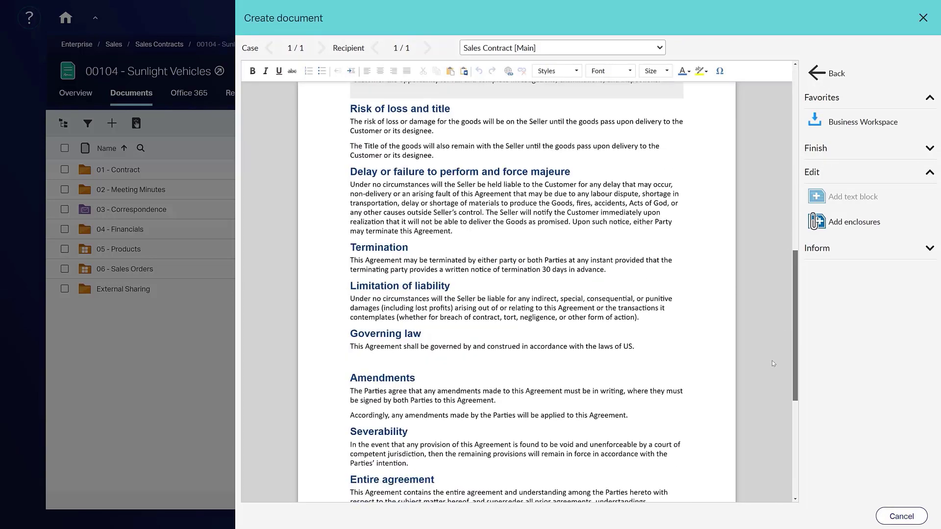
scroll(773, 339, up, 3)
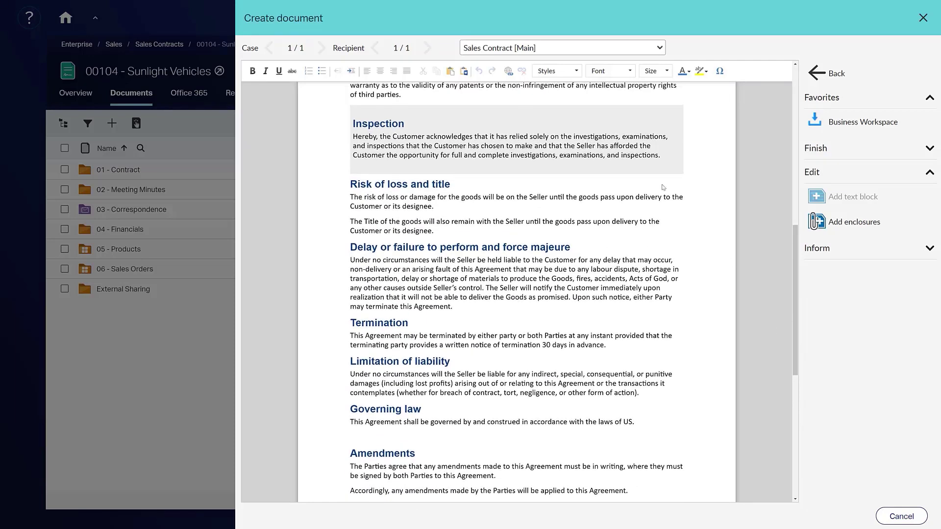
click(662, 155)
drag(660, 154, 606, 156)
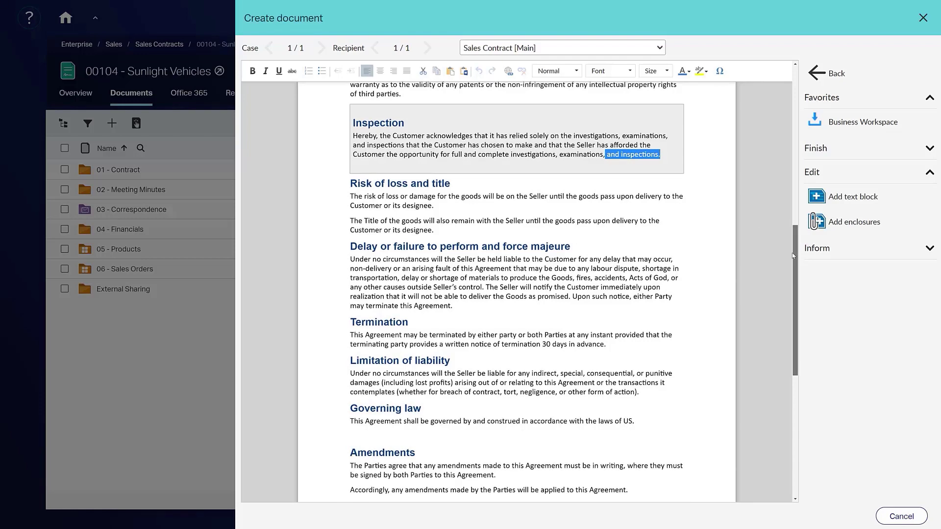
- Save the finished contract to the Business Workspace and close the document creation panel
scroll(782, 299, down, 3)
scroll(781, 356, down, 3)
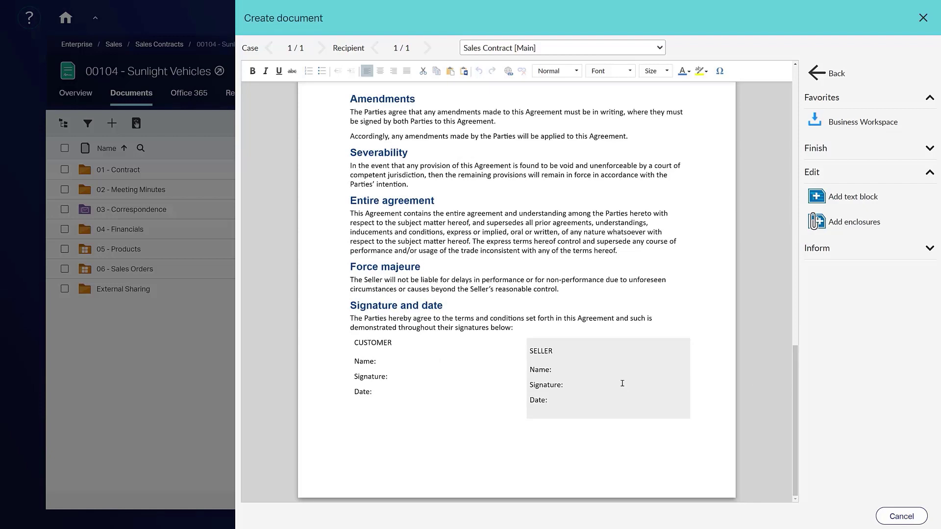
click(827, 123)
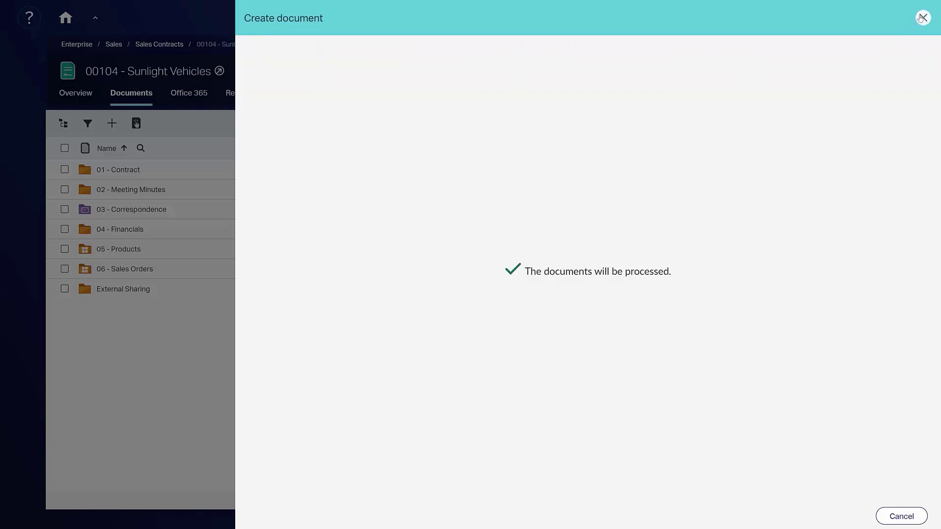
click(923, 17)
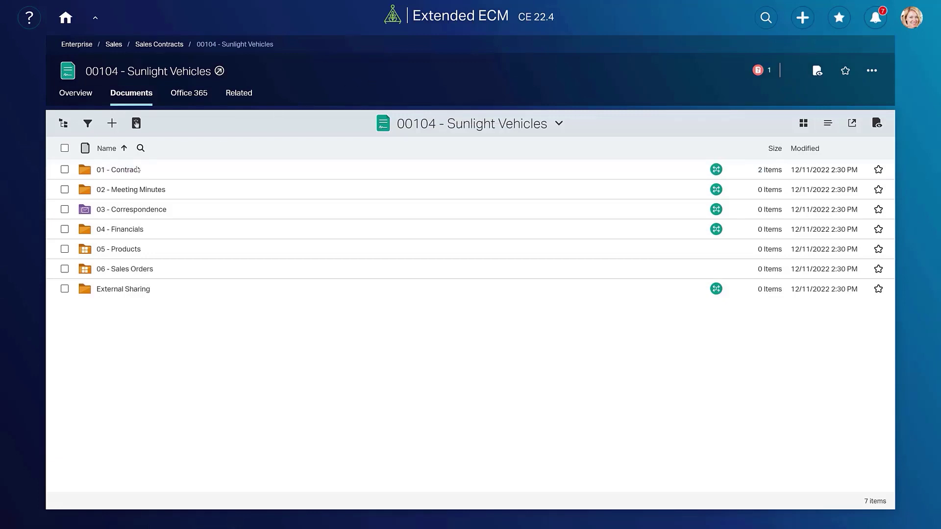
- Open the 01 - Contract folder, preview the Sales Contract PDF, and show its more-actions menu
click(137, 170)
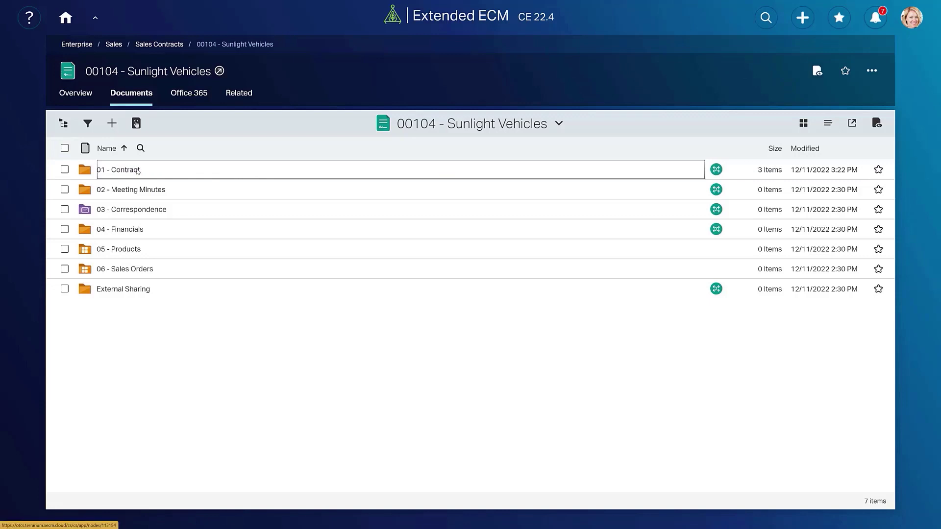
click(138, 171)
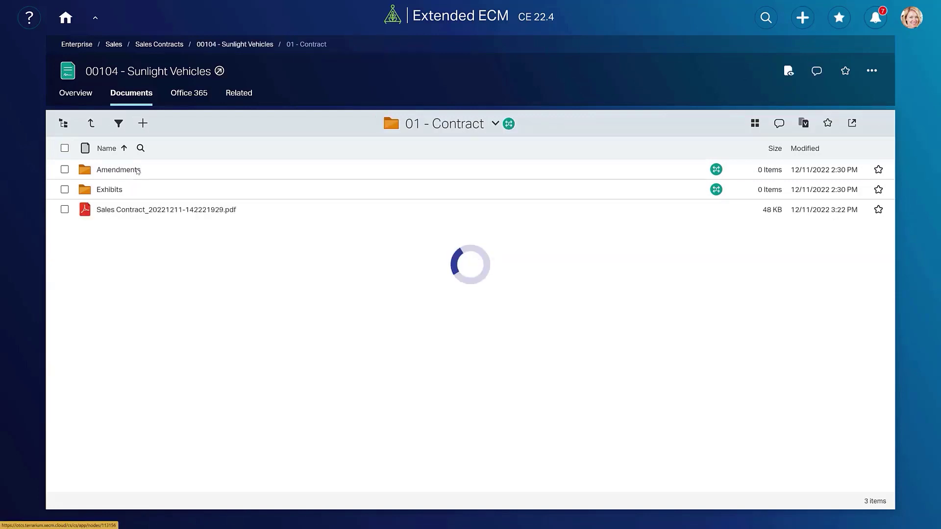
click(142, 210)
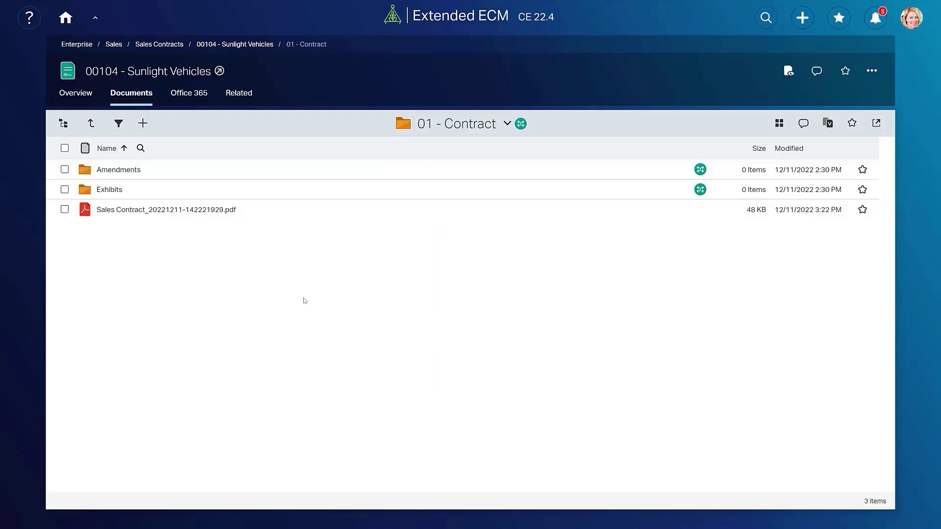
mouse_move(283, 214)
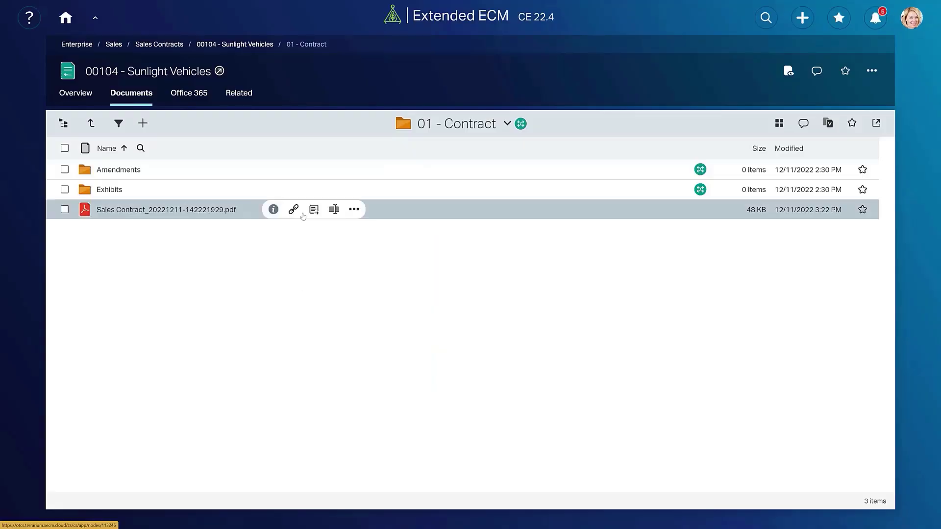
click(353, 209)
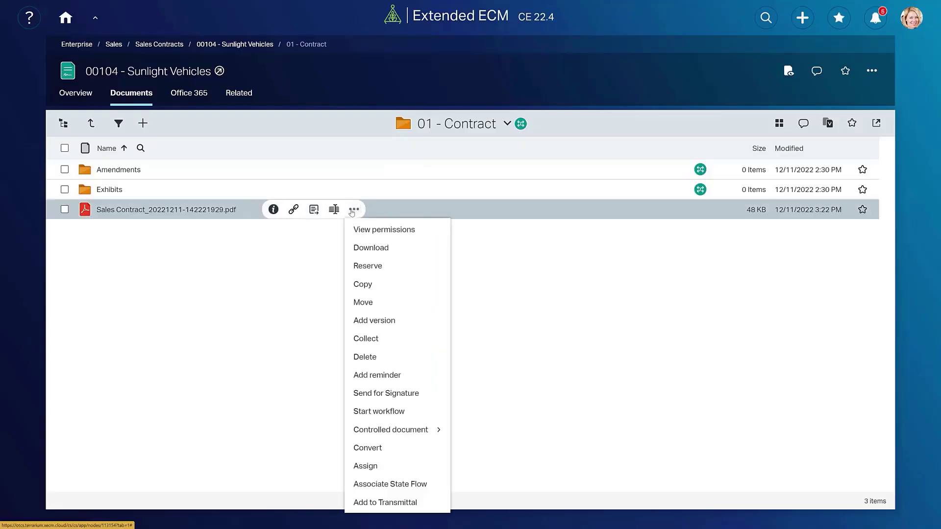
- Send the Sales Contract PDF for signature, adding the customer contact's name and e-mail as signer
click(394, 397)
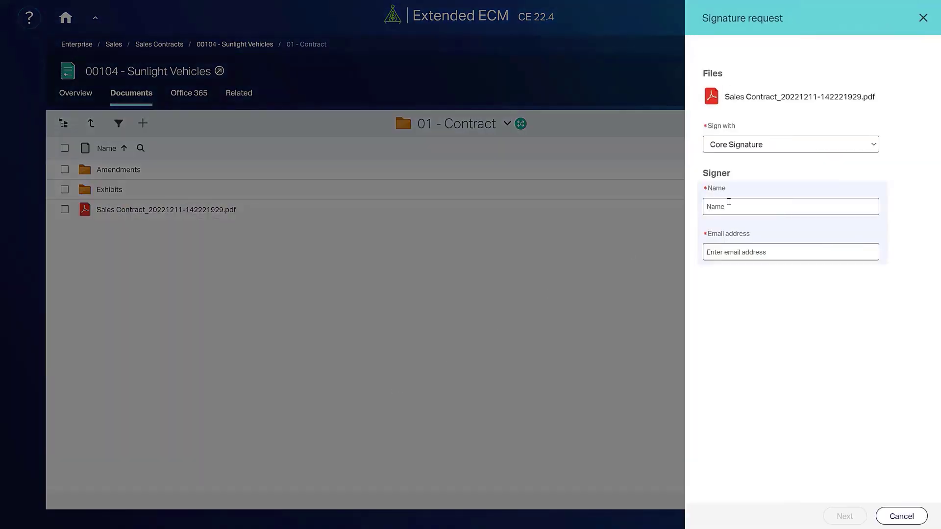
click(783, 207)
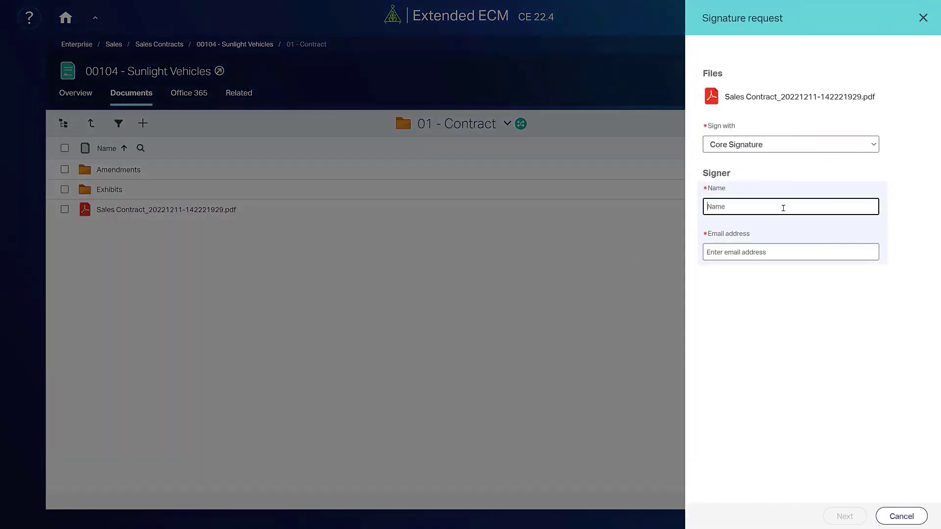
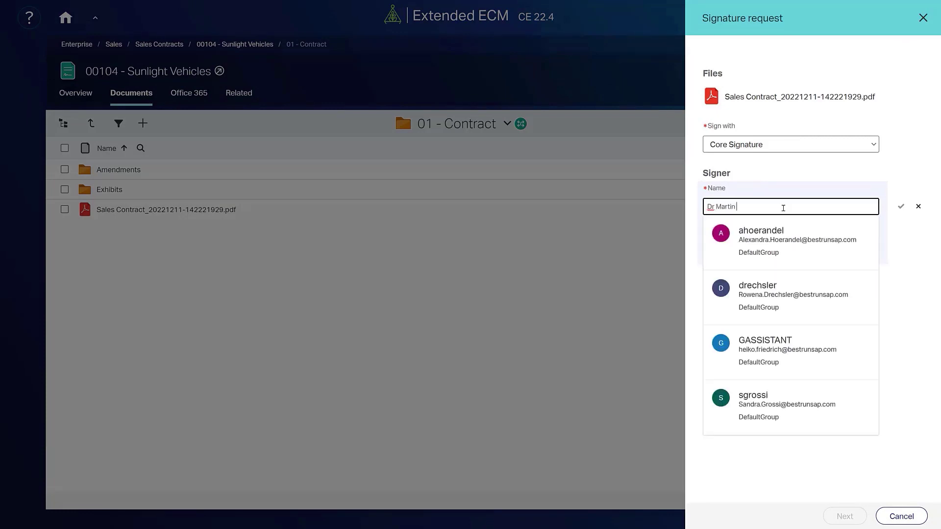
key(Tab)
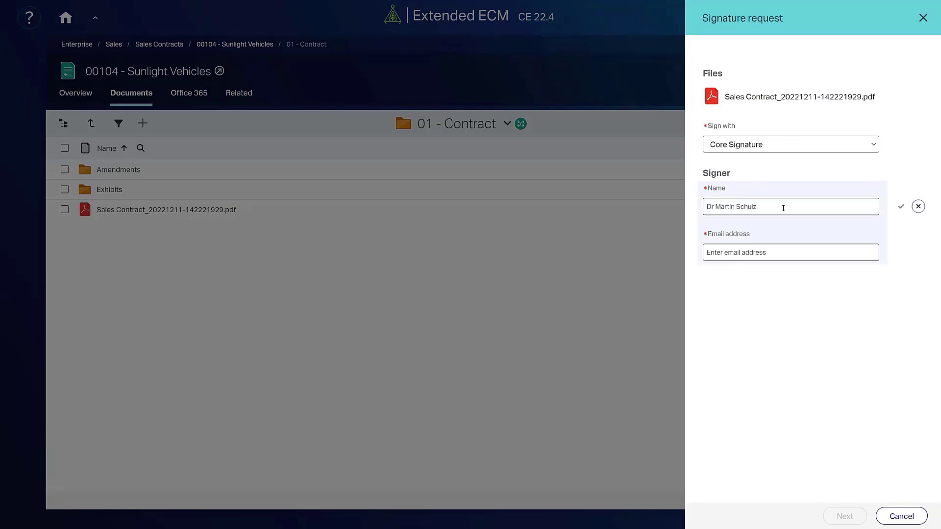
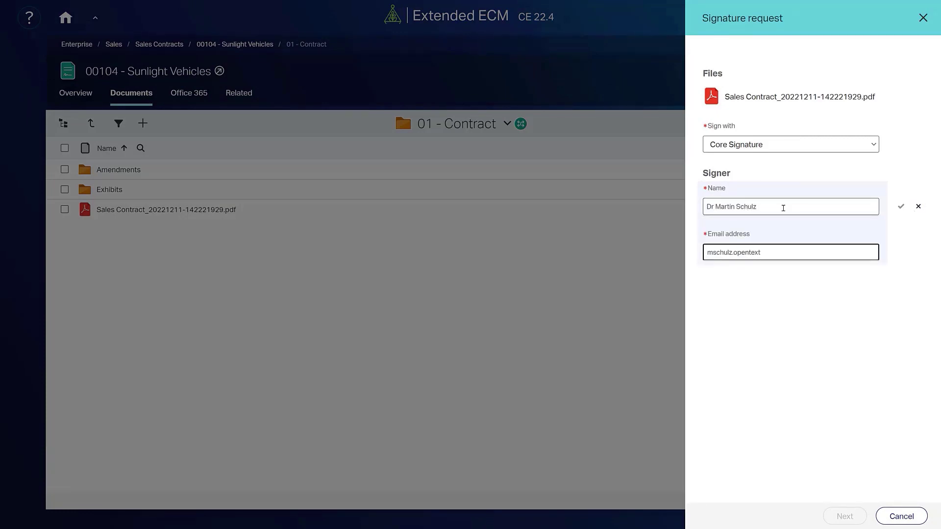
click(901, 207)
click(845, 516)
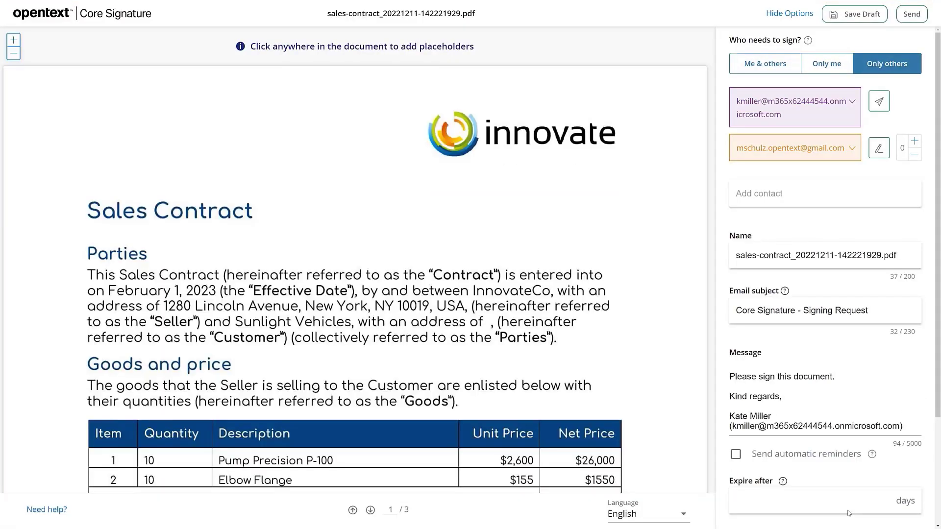
- Review the Core Signature options and send the signing request to the customer
scroll(666, 361, down, 20)
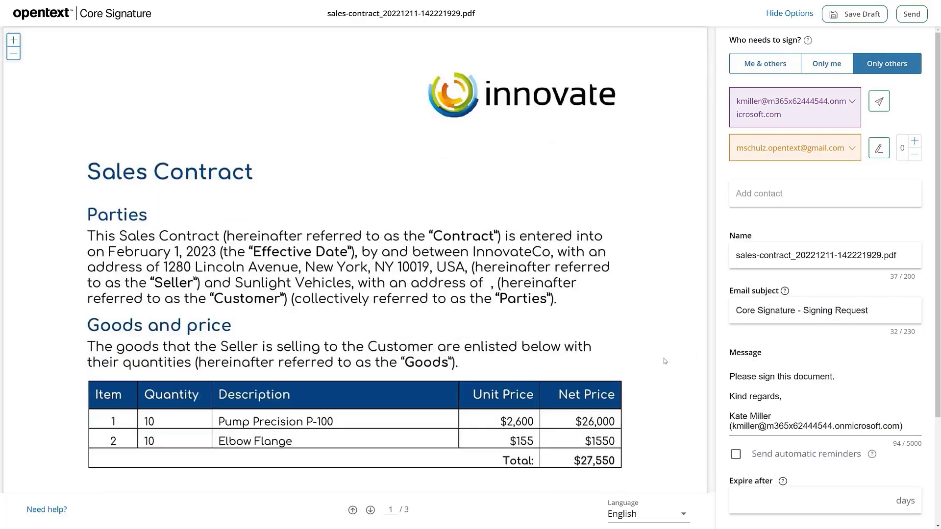
scroll(662, 362, down, 15)
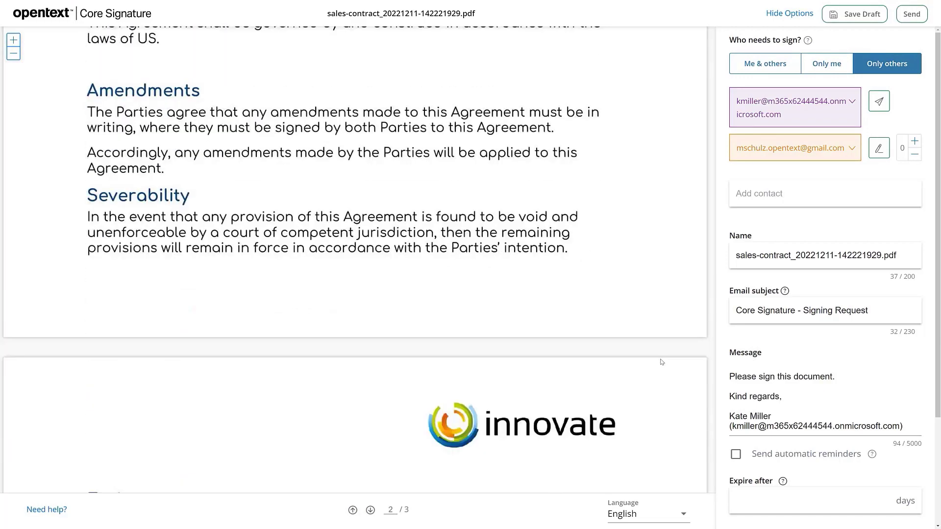
scroll(658, 363, up, 3)
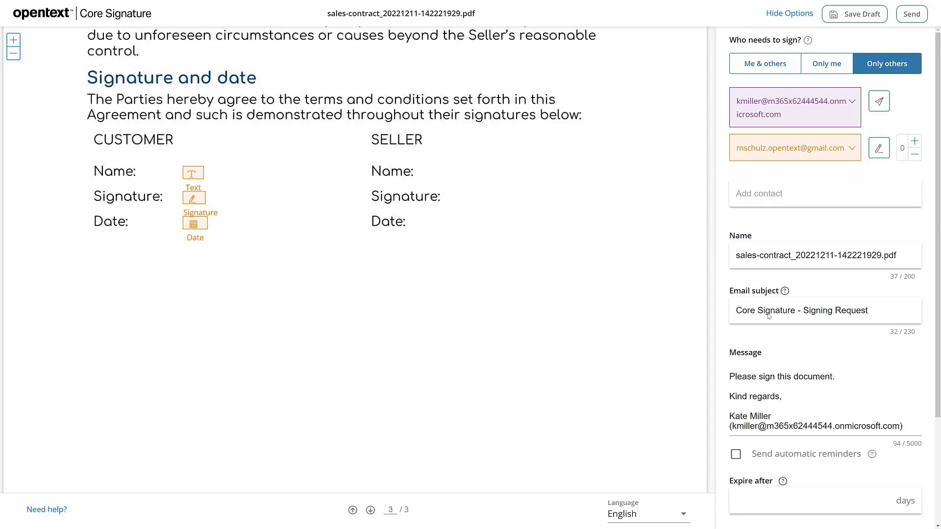
scroll(768, 316, down, 3)
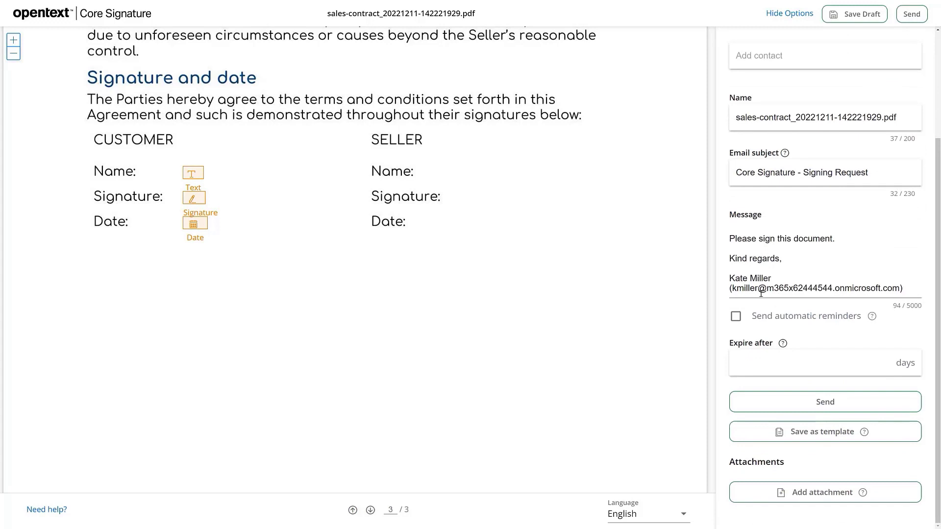
click(830, 403)
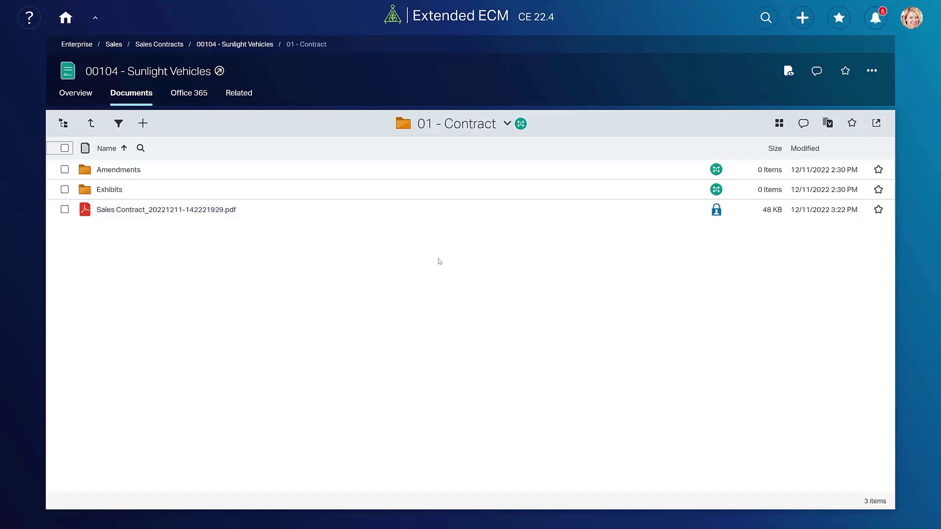
- Switch to the customer's Gmail inbox showing starred mail
click(108, 46)
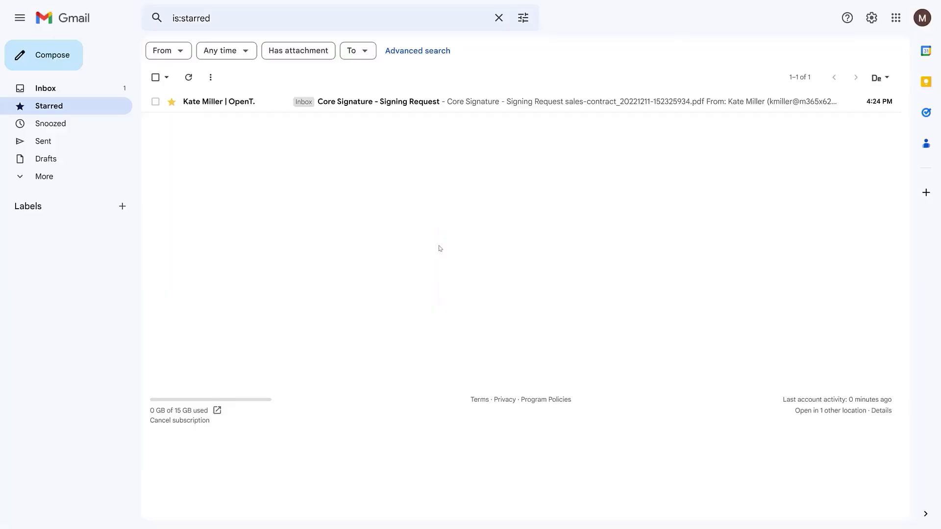
- Open the Core Signature - Signing Request e-mail and choose REVIEW DOCUMENT
click(423, 107)
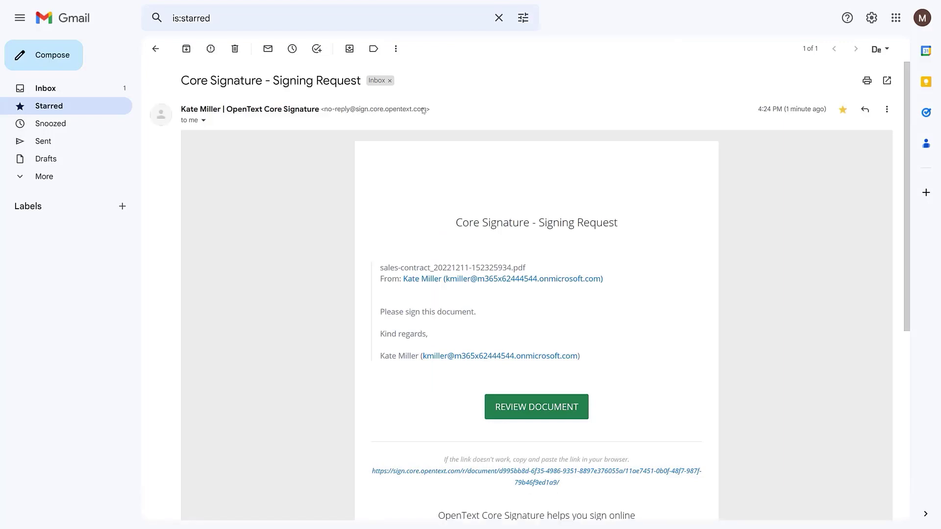
scroll(491, 246, down, 3)
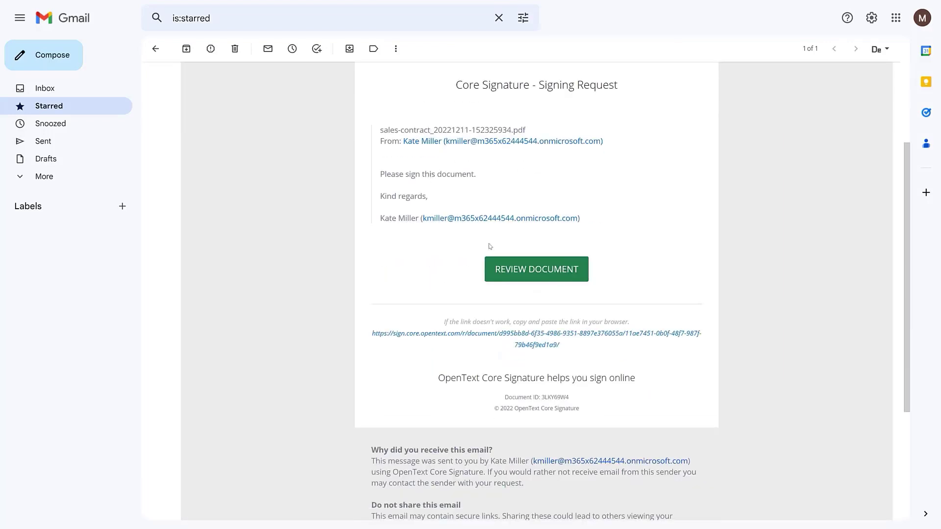
click(547, 270)
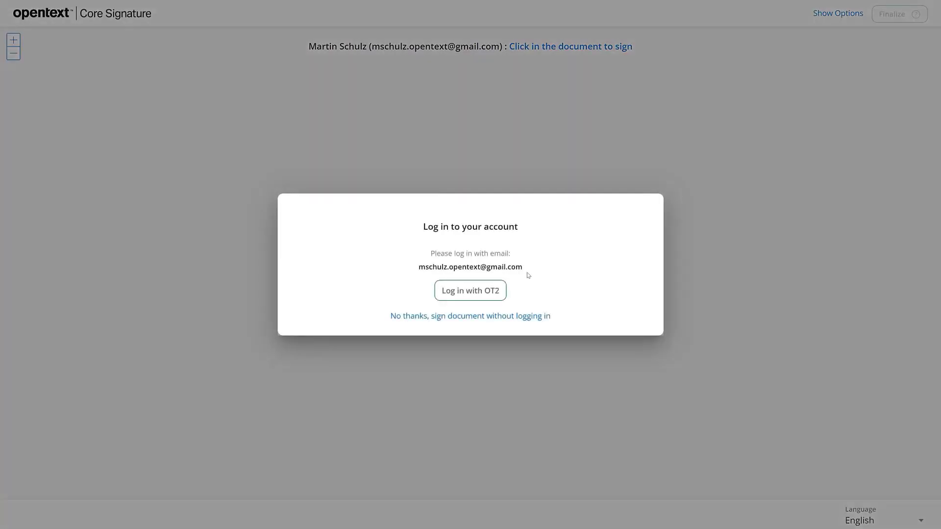
- Continue without logging in and fill the contract's Name field with the customer's name
click(495, 318)
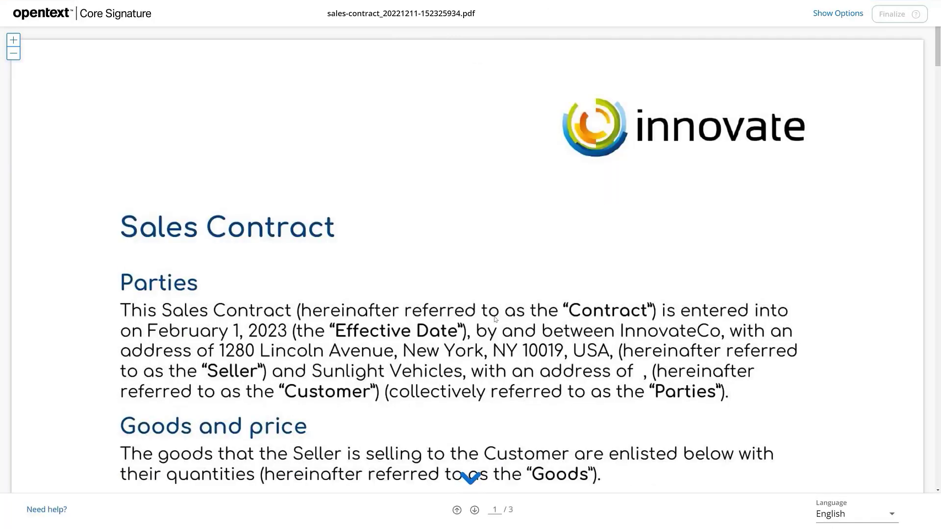
scroll(495, 319, down, 4)
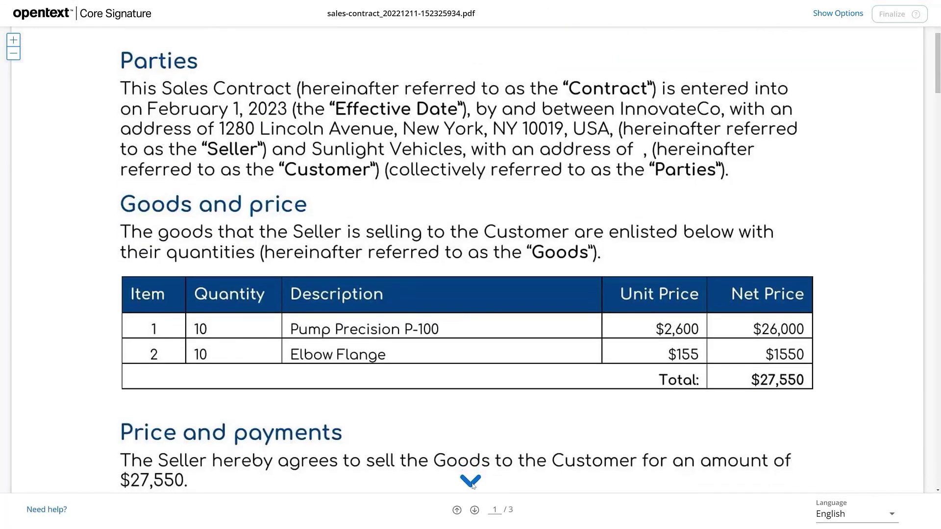
click(471, 483)
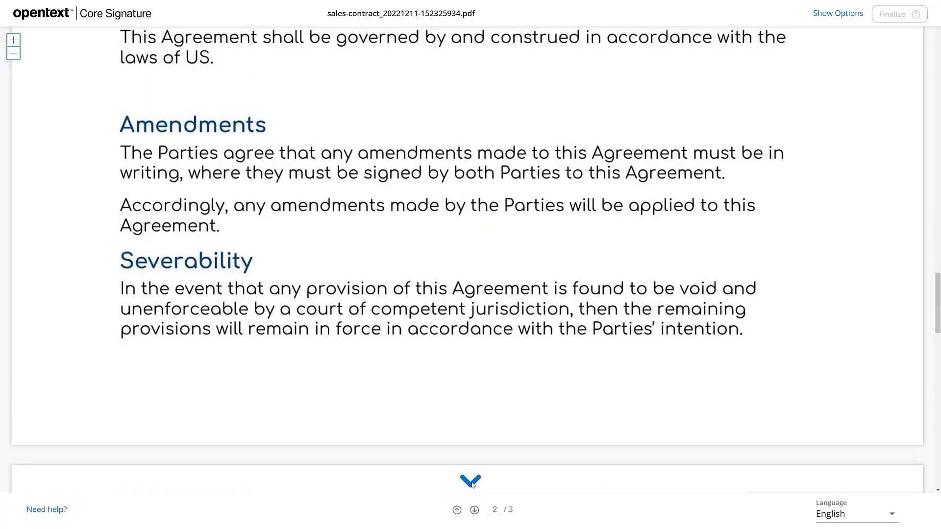
click(256, 264)
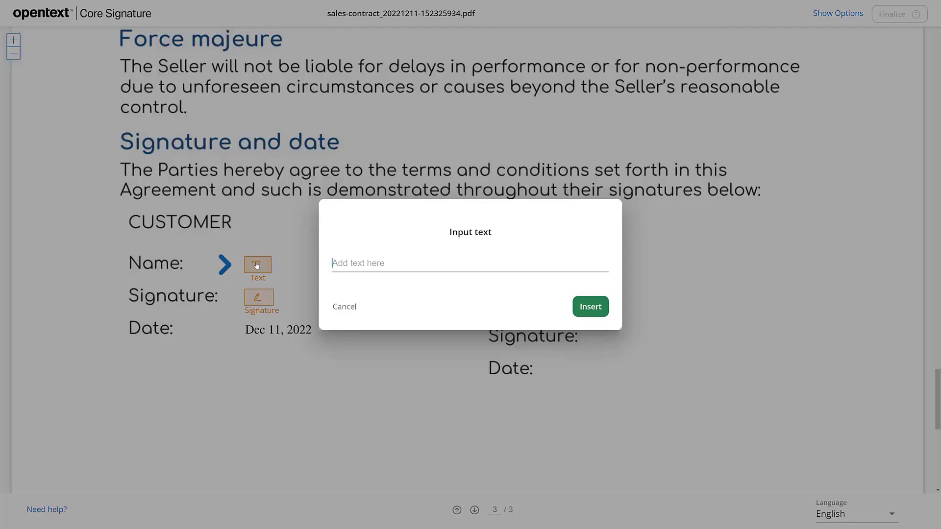
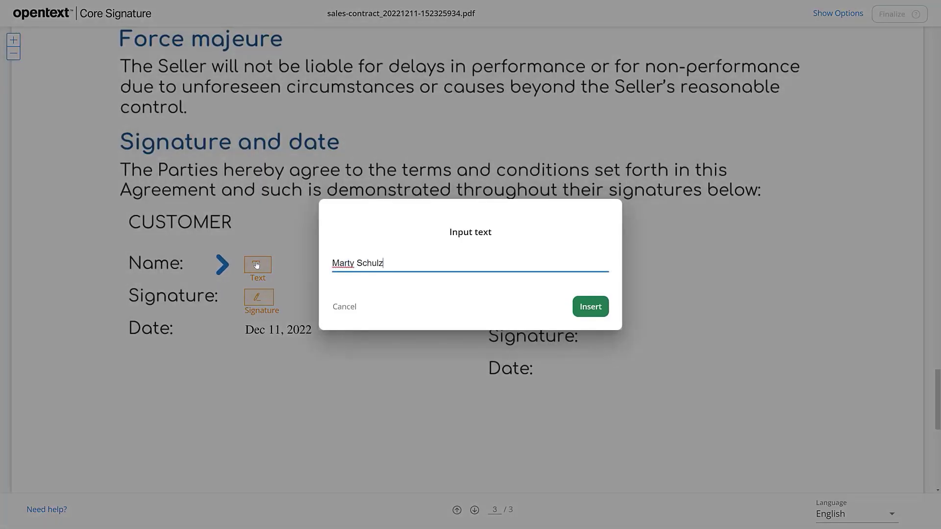
click(591, 307)
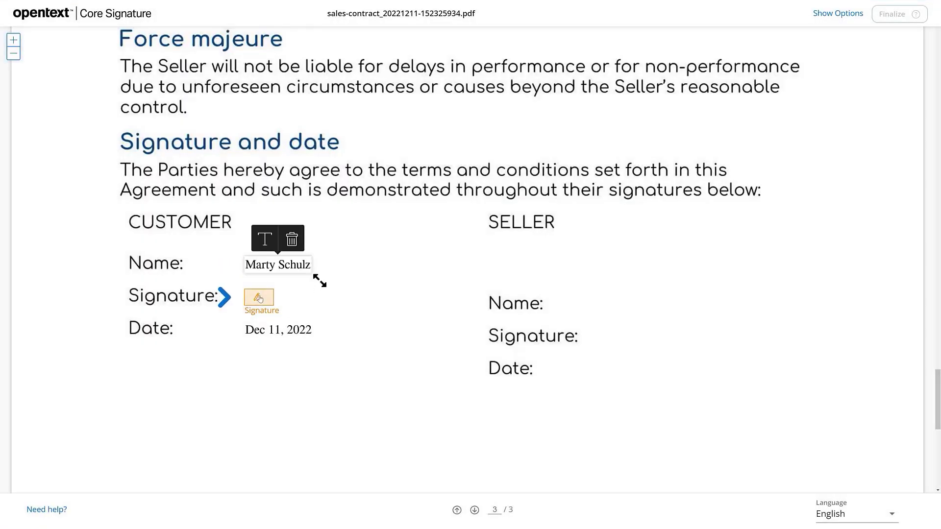
- Insert a handwriting-style typed signature of the customer's name into the Customer Signature field
click(260, 298)
click(348, 142)
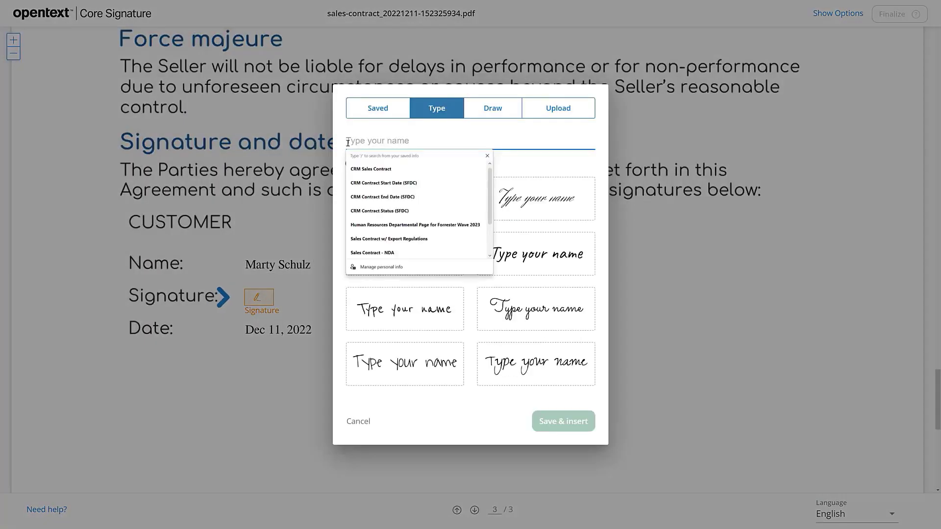
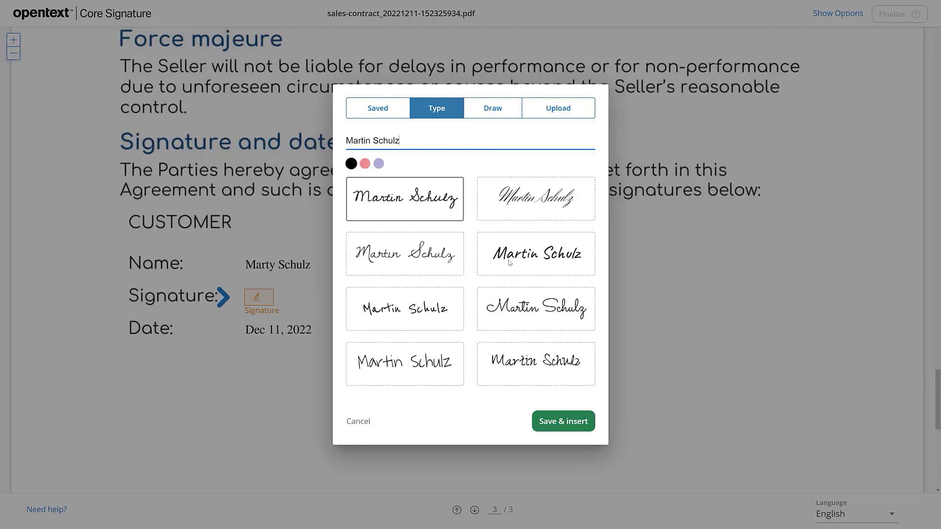
click(511, 261)
click(549, 422)
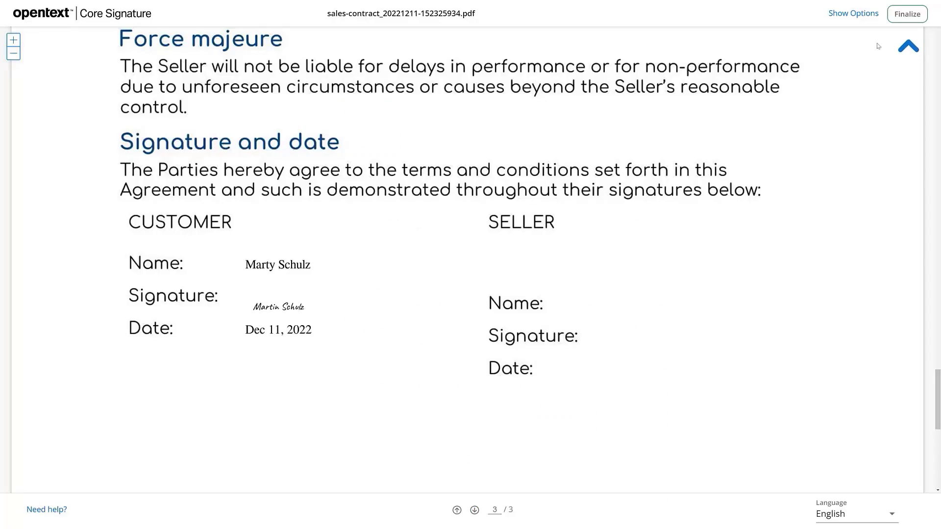
- Finalize the document, accept the Terms of Use and Privacy Policy, and sign the contract
click(908, 15)
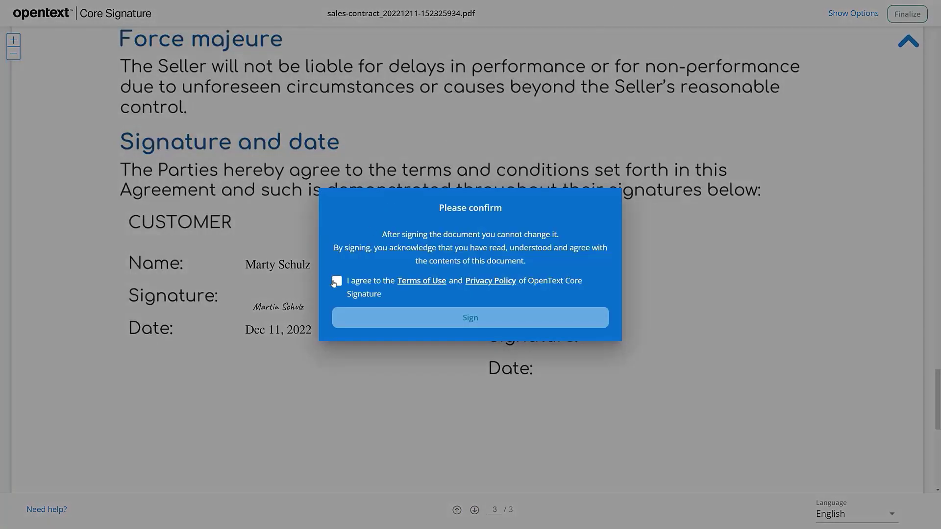
click(336, 281)
click(416, 316)
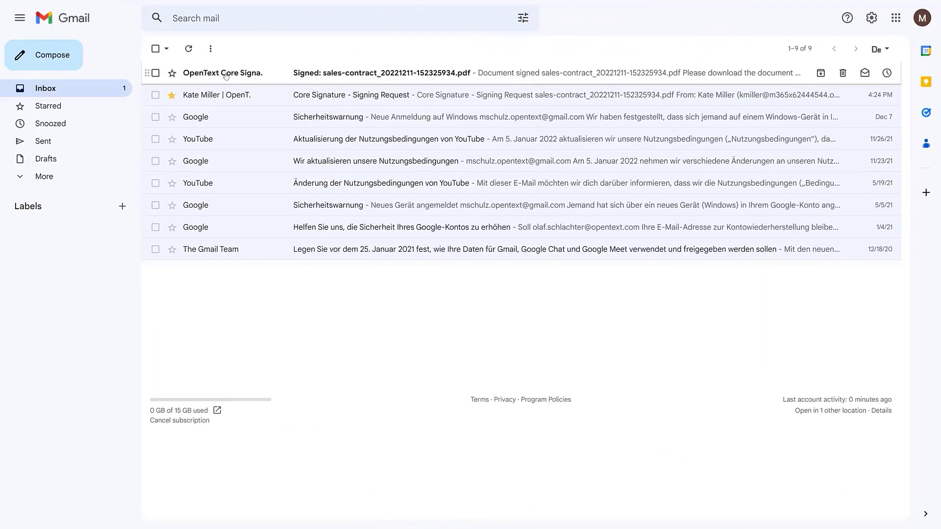
- Open the 'Signed: sales-contract_20221211-152325934.pdf' notification e-mail in the Gmail inbox
click(226, 73)
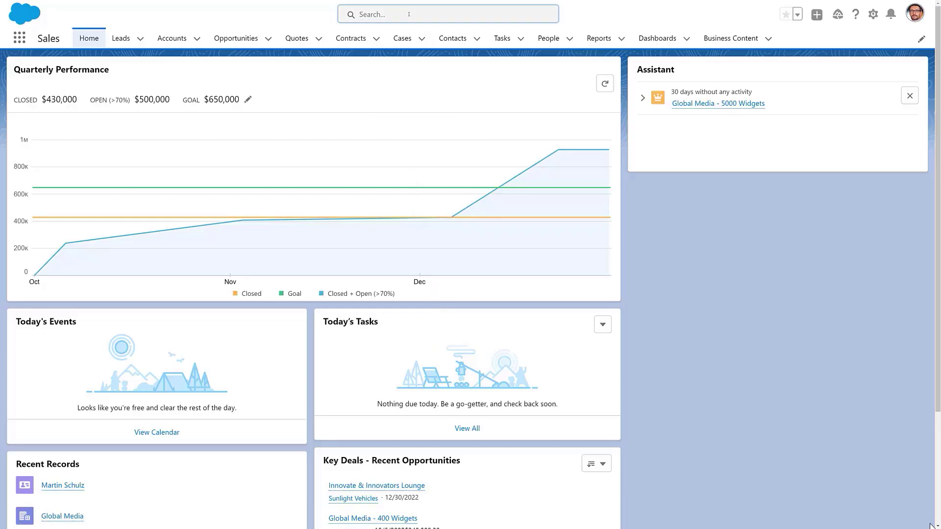
- Search Salesforce for 'Sunlight' and open Sales Contract_20221211-142221929.pdf under Business Content
click(410, 16)
text(Sunlight)
key(Return)
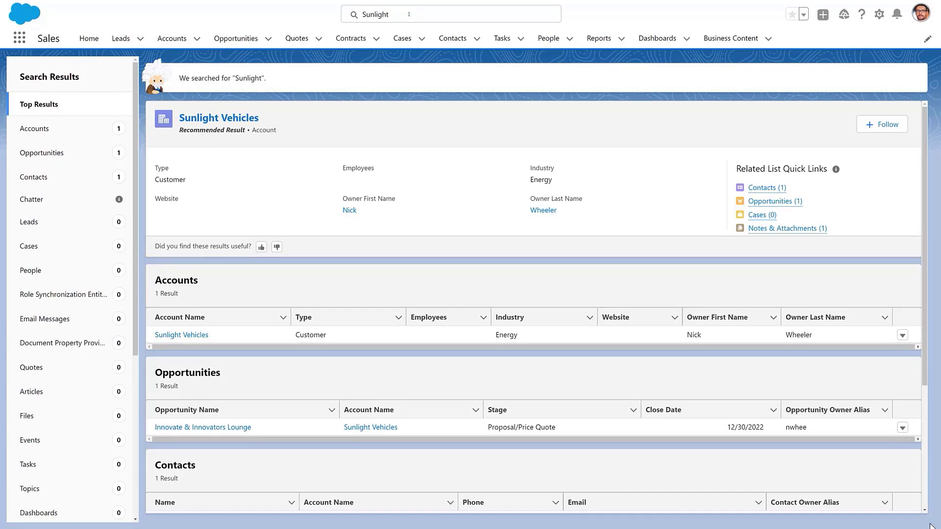
scroll(420, 195, down, 4)
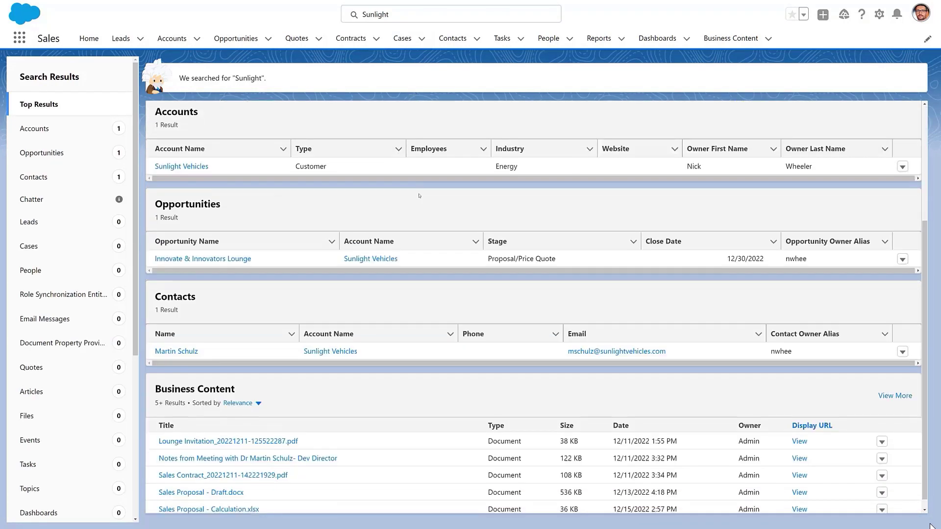
scroll(419, 196, down, 1)
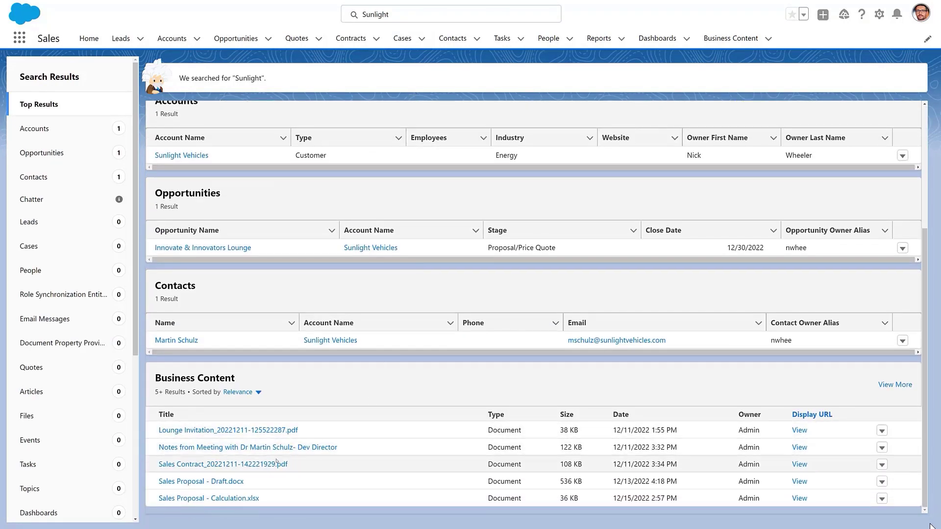
click(799, 465)
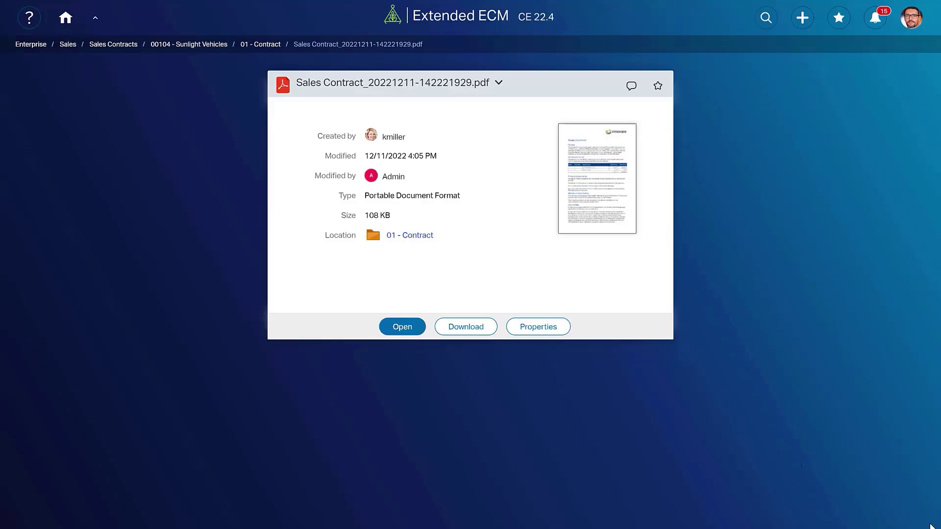
- Open the Sales Contract PDF in the viewer and scroll through all three pages
click(402, 327)
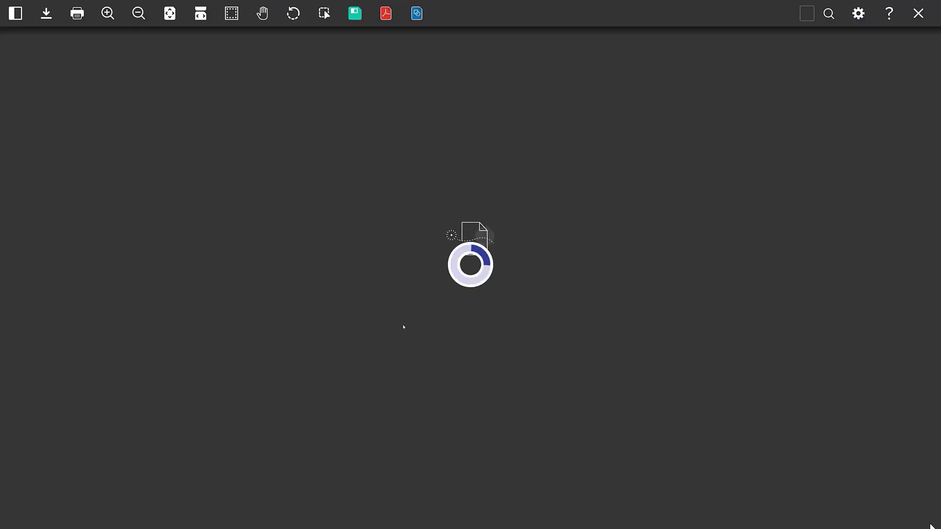
scroll(363, 211, down, 10)
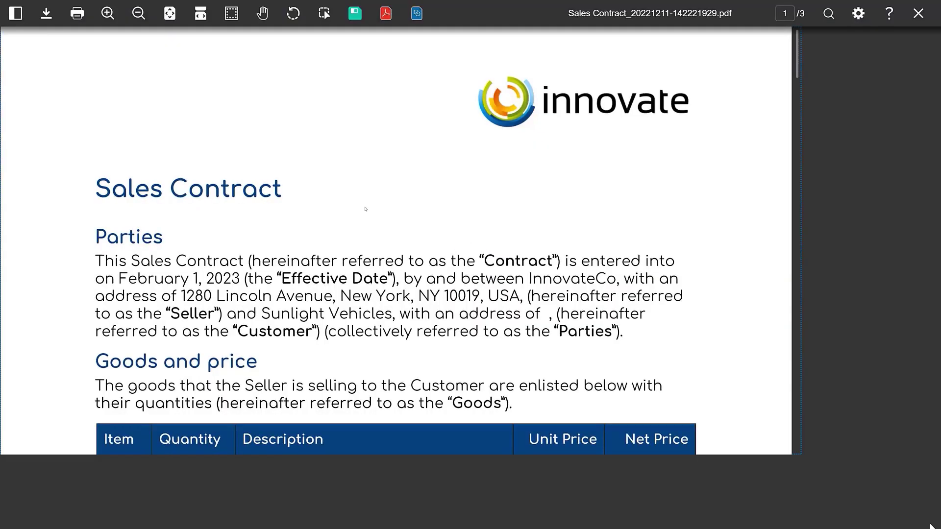
scroll(363, 211, down, 10)
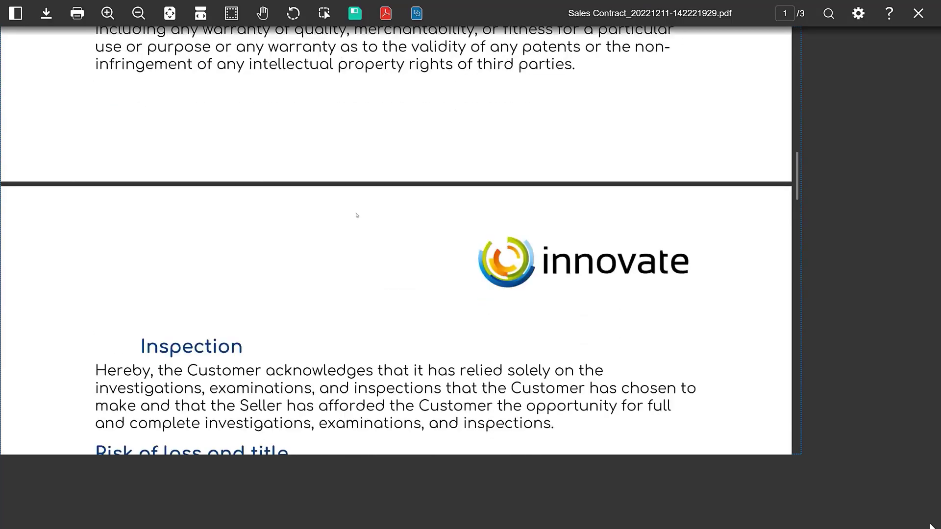
scroll(353, 219, down, 15)
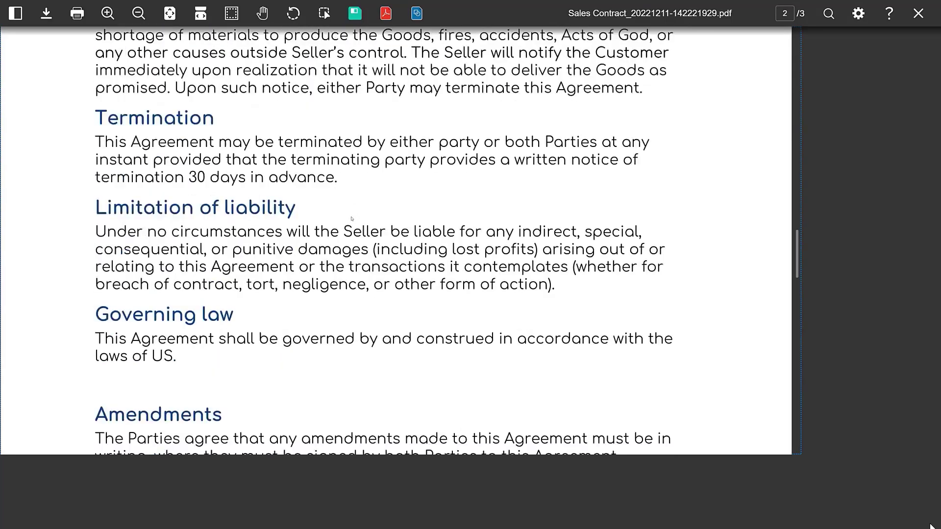